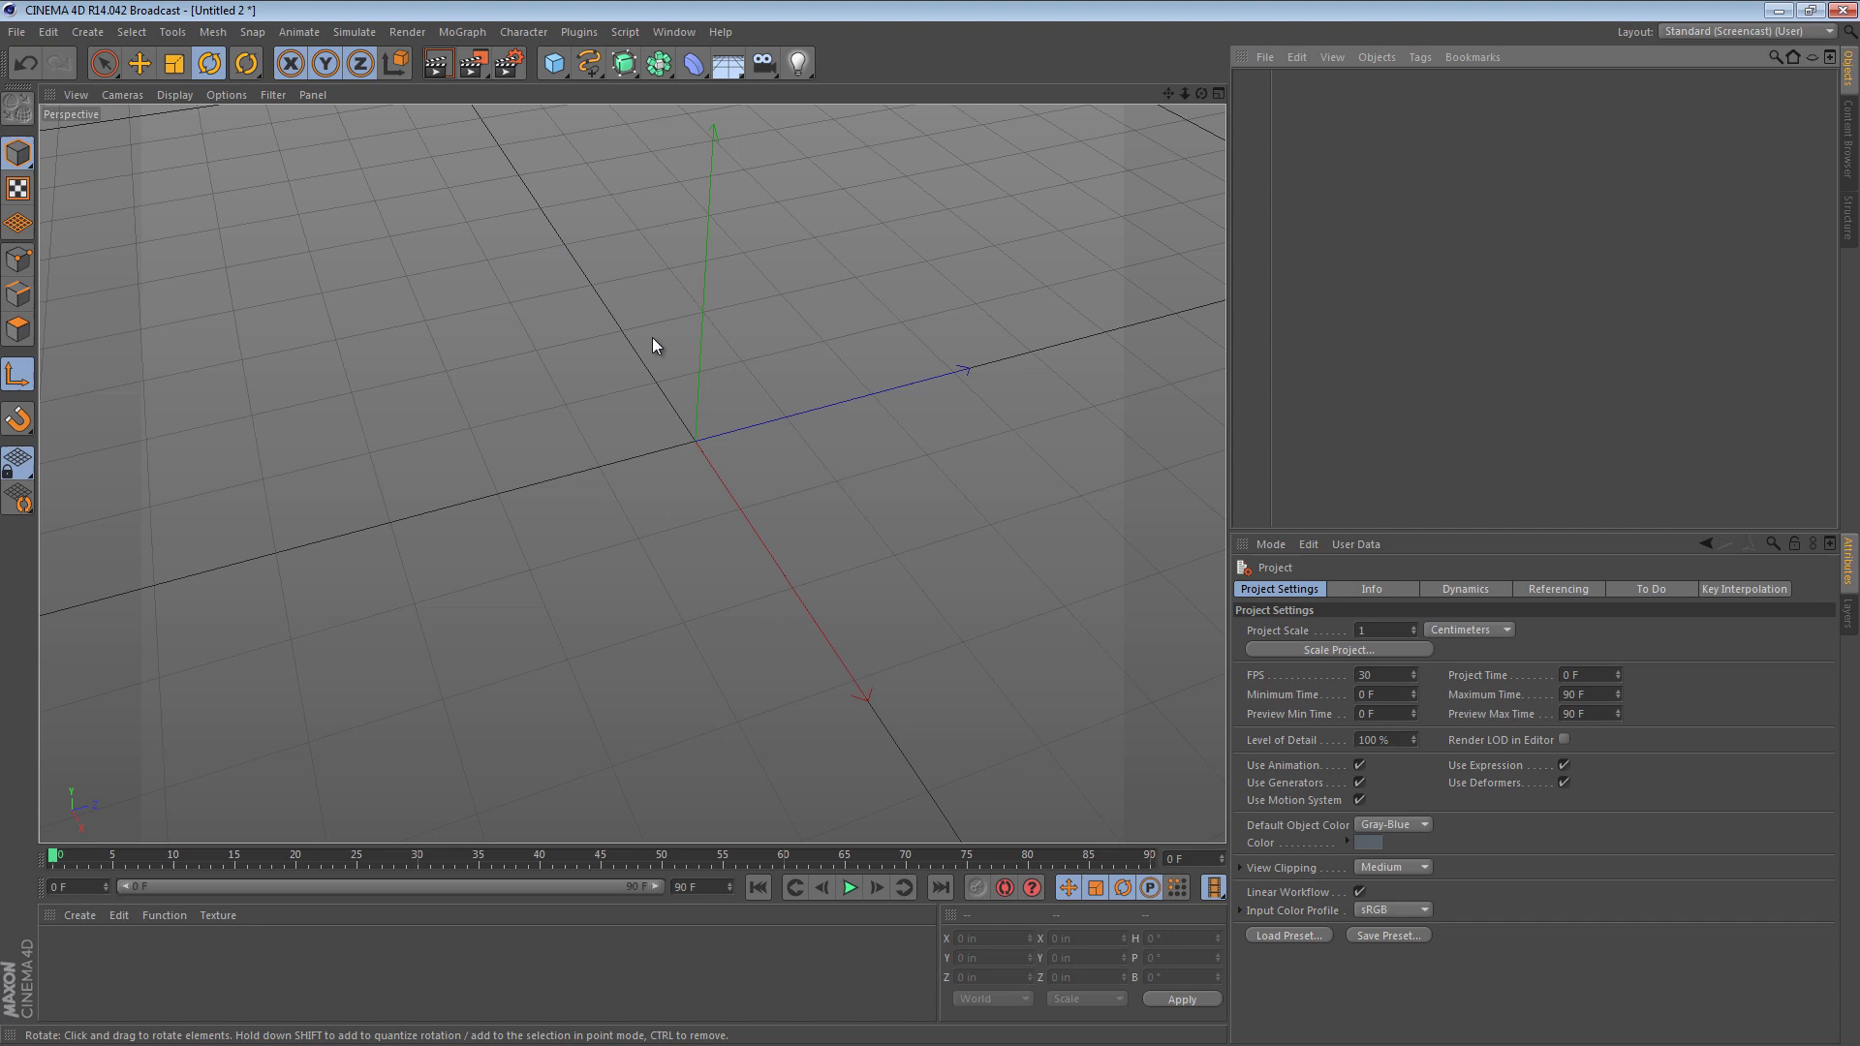
Step: Add an Array object and a Cylinder primitive, and make the cylinder a child of the array
mouse_move(653, 337)
alt+mouse_down()
mouse_move(711, 358)
mouse_move(603, 359)
mouse_move(628, 344)
alt+mouse_up()
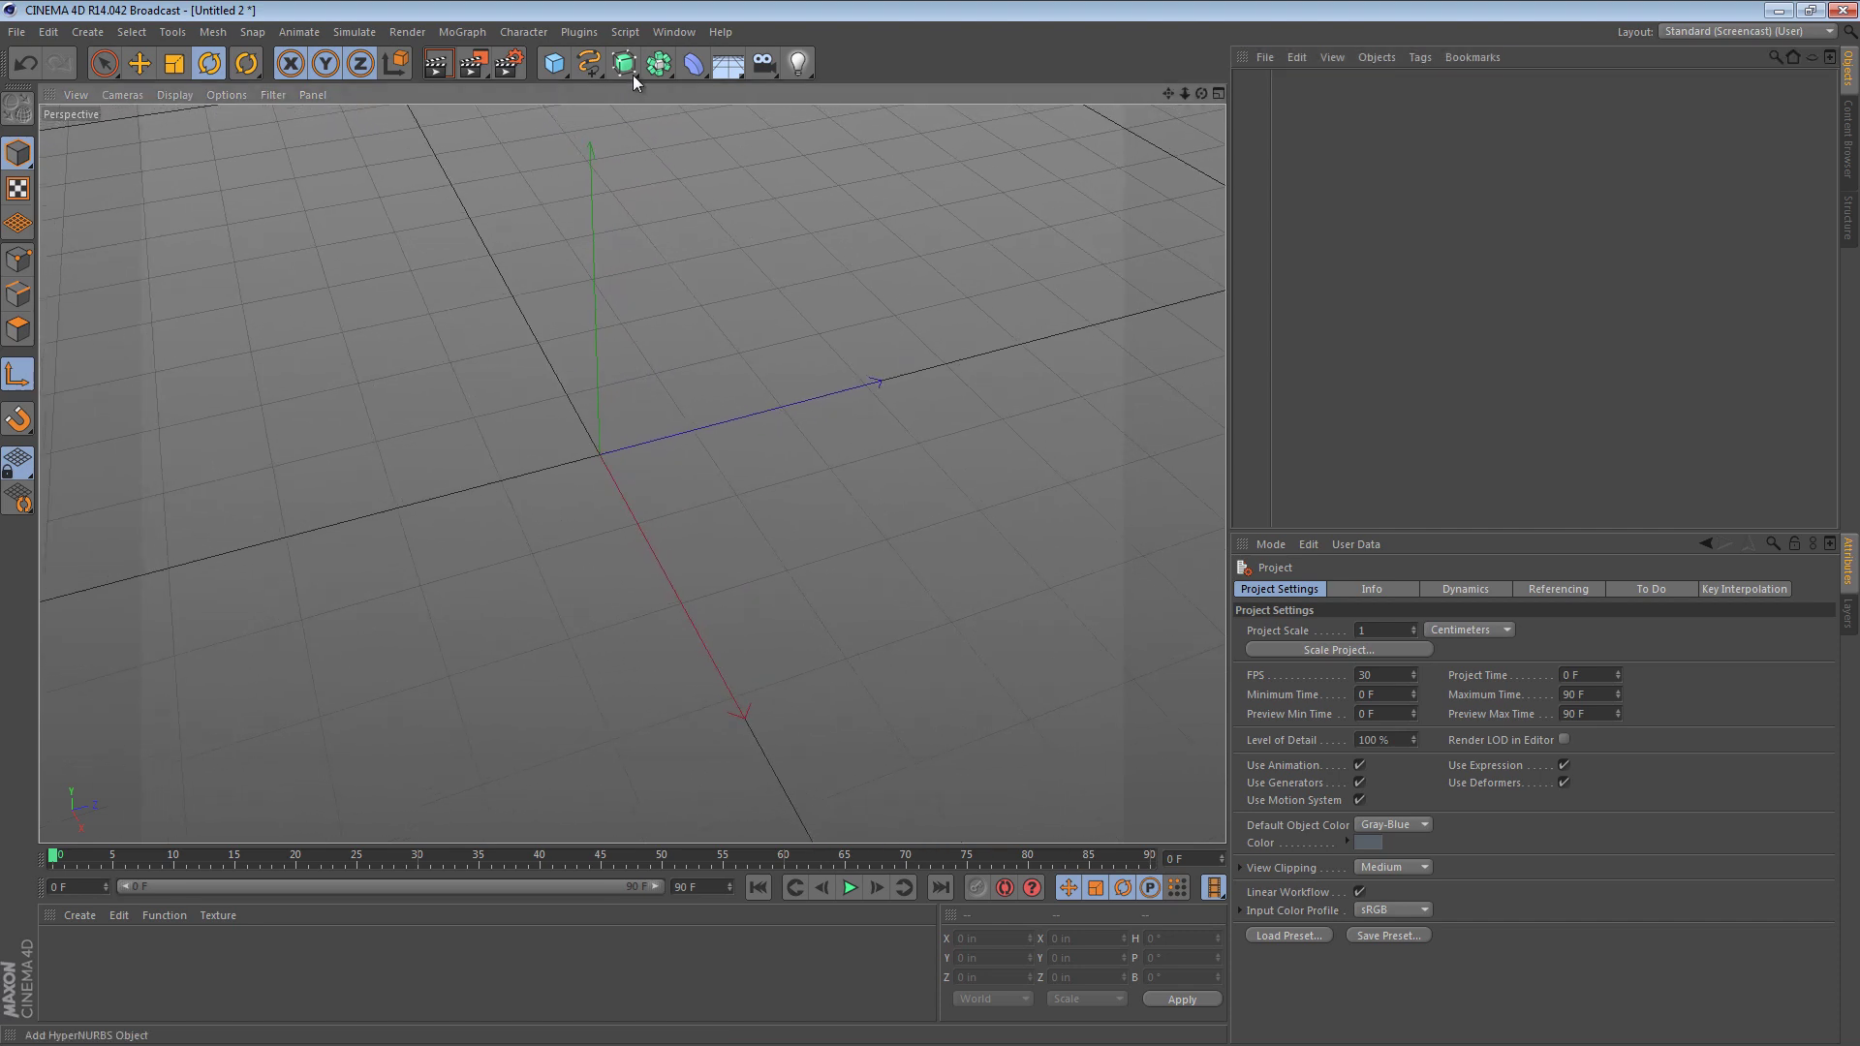
click(658, 64)
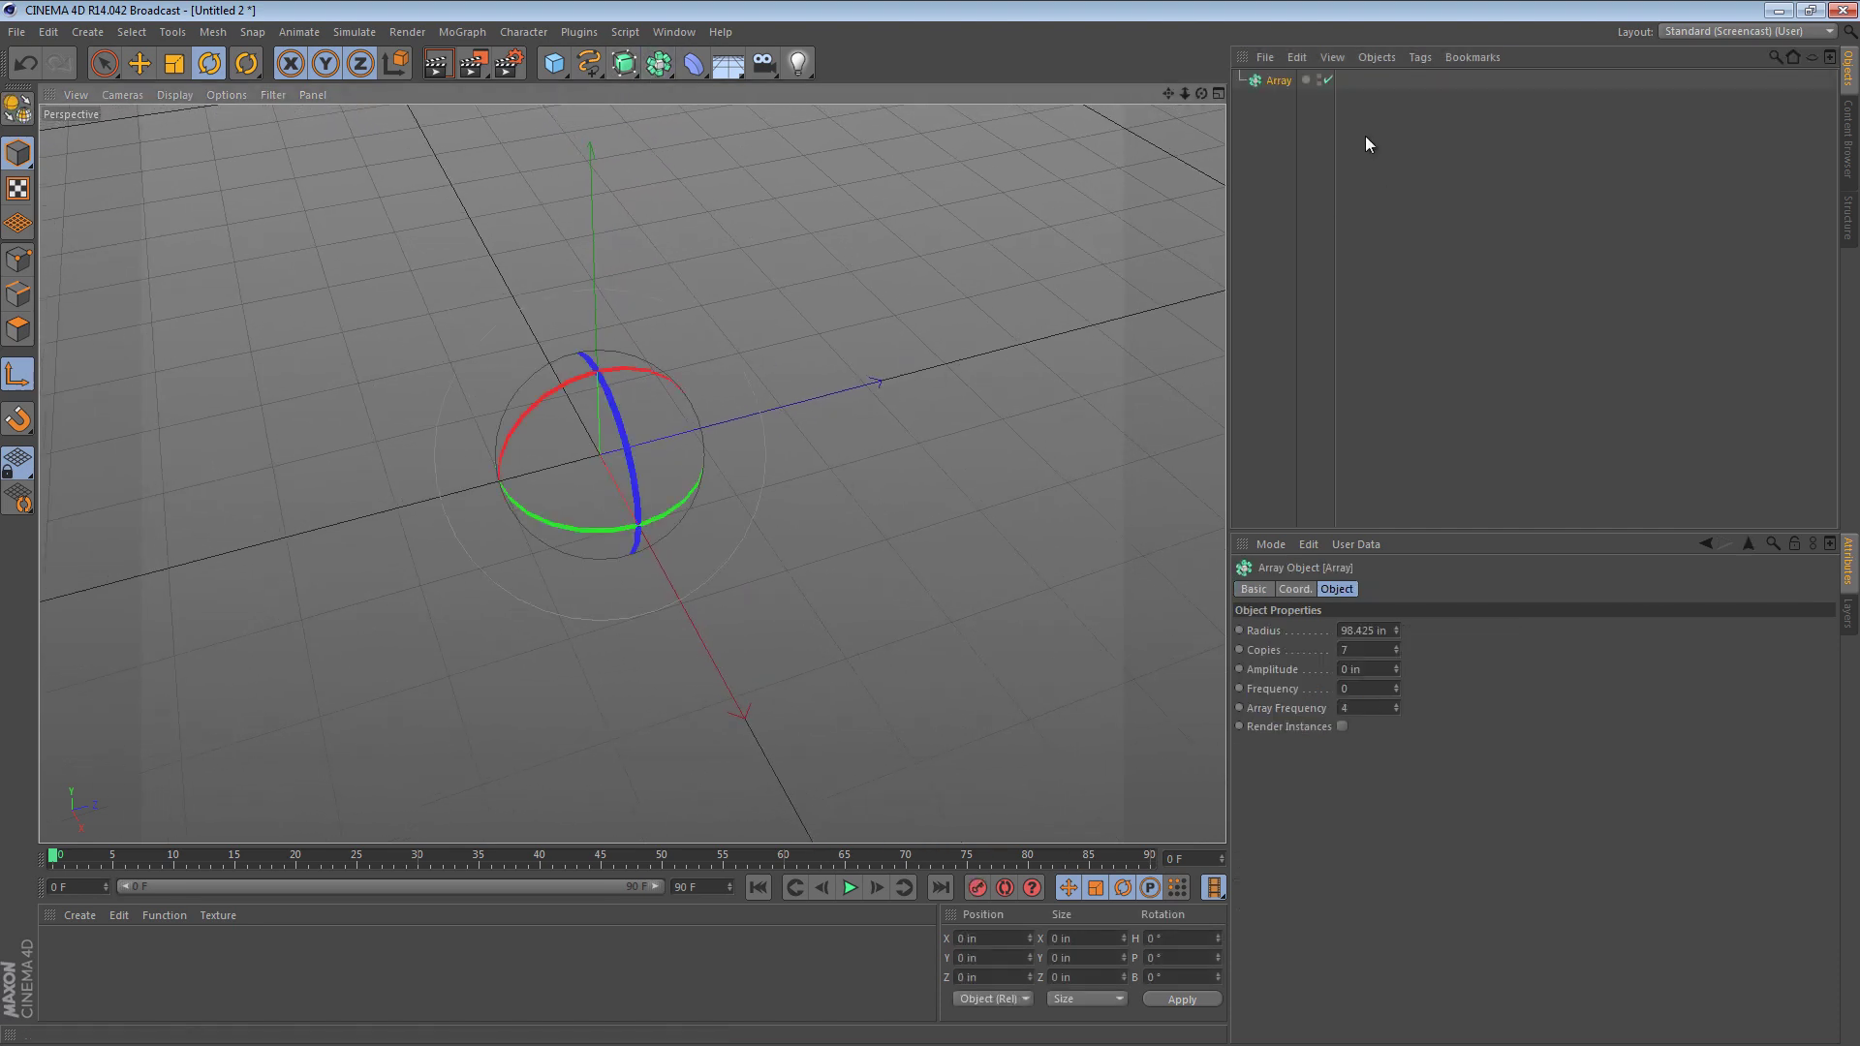
drag(555, 63, 673, 110)
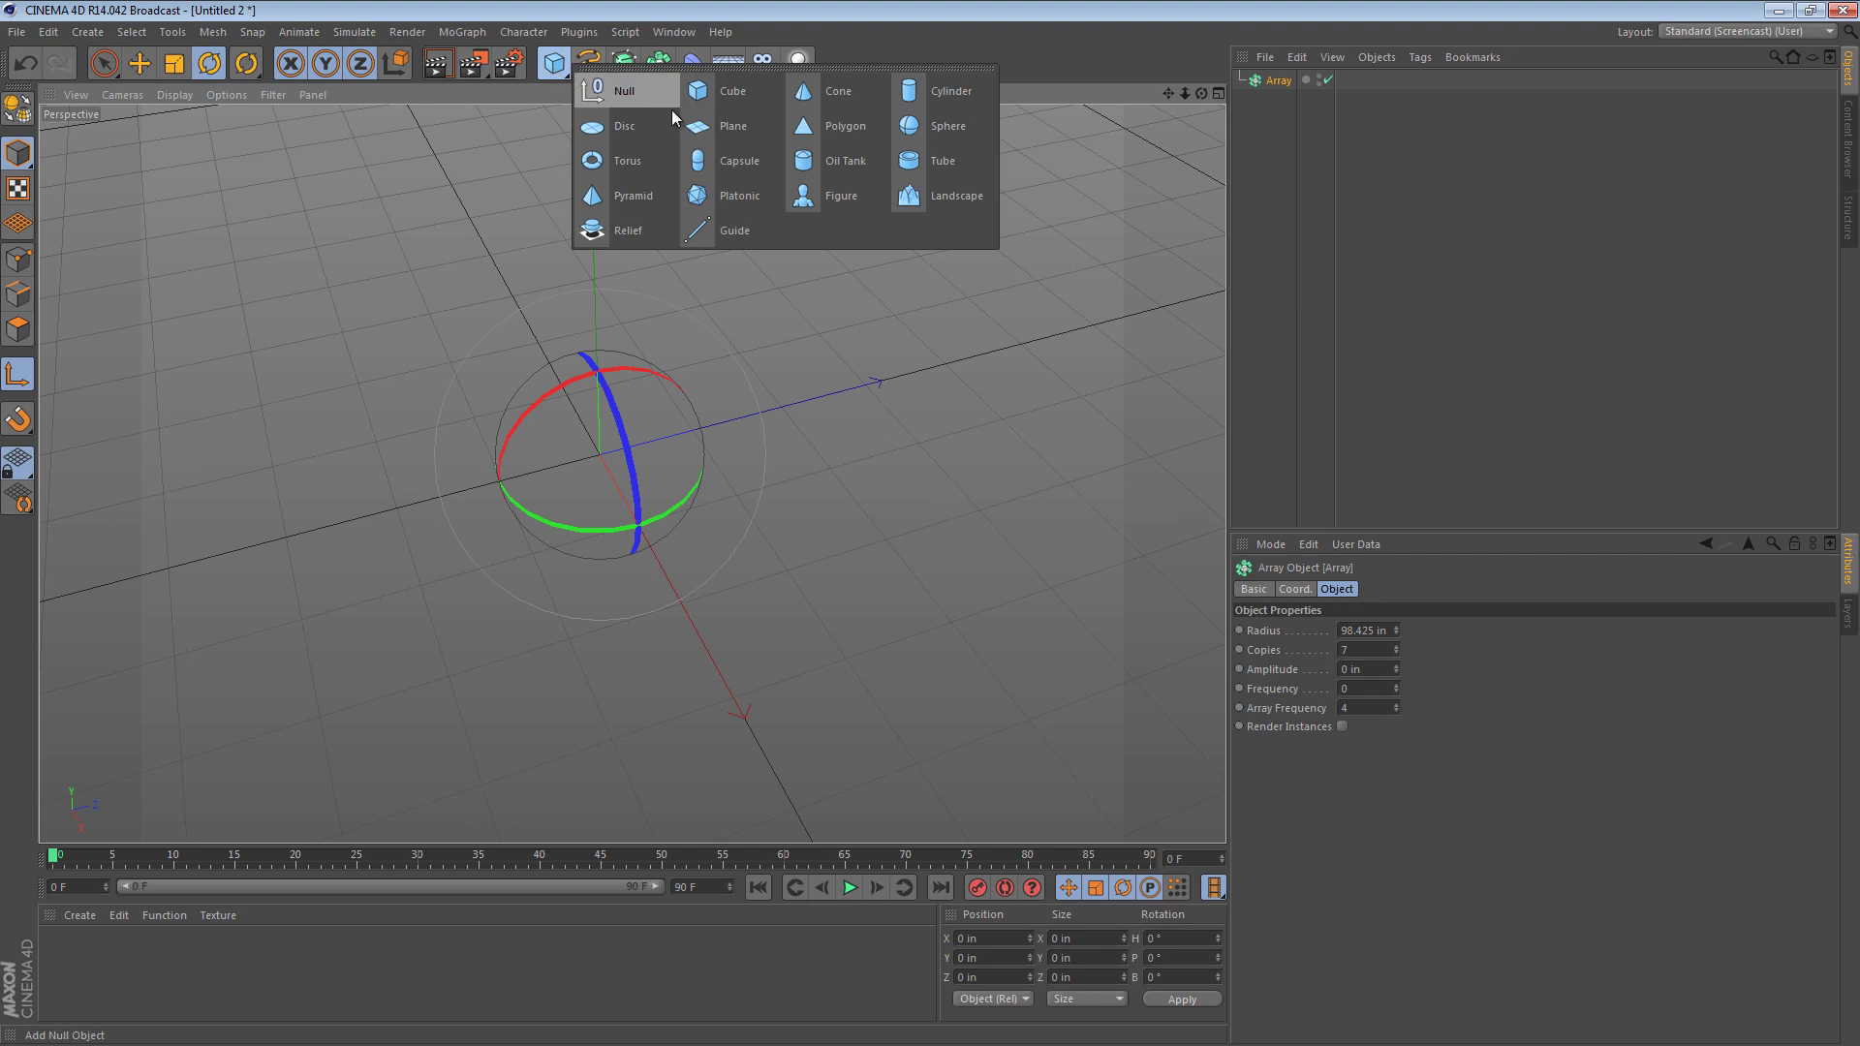
click(951, 89)
key(e)
alt+drag(657, 438, 733, 378)
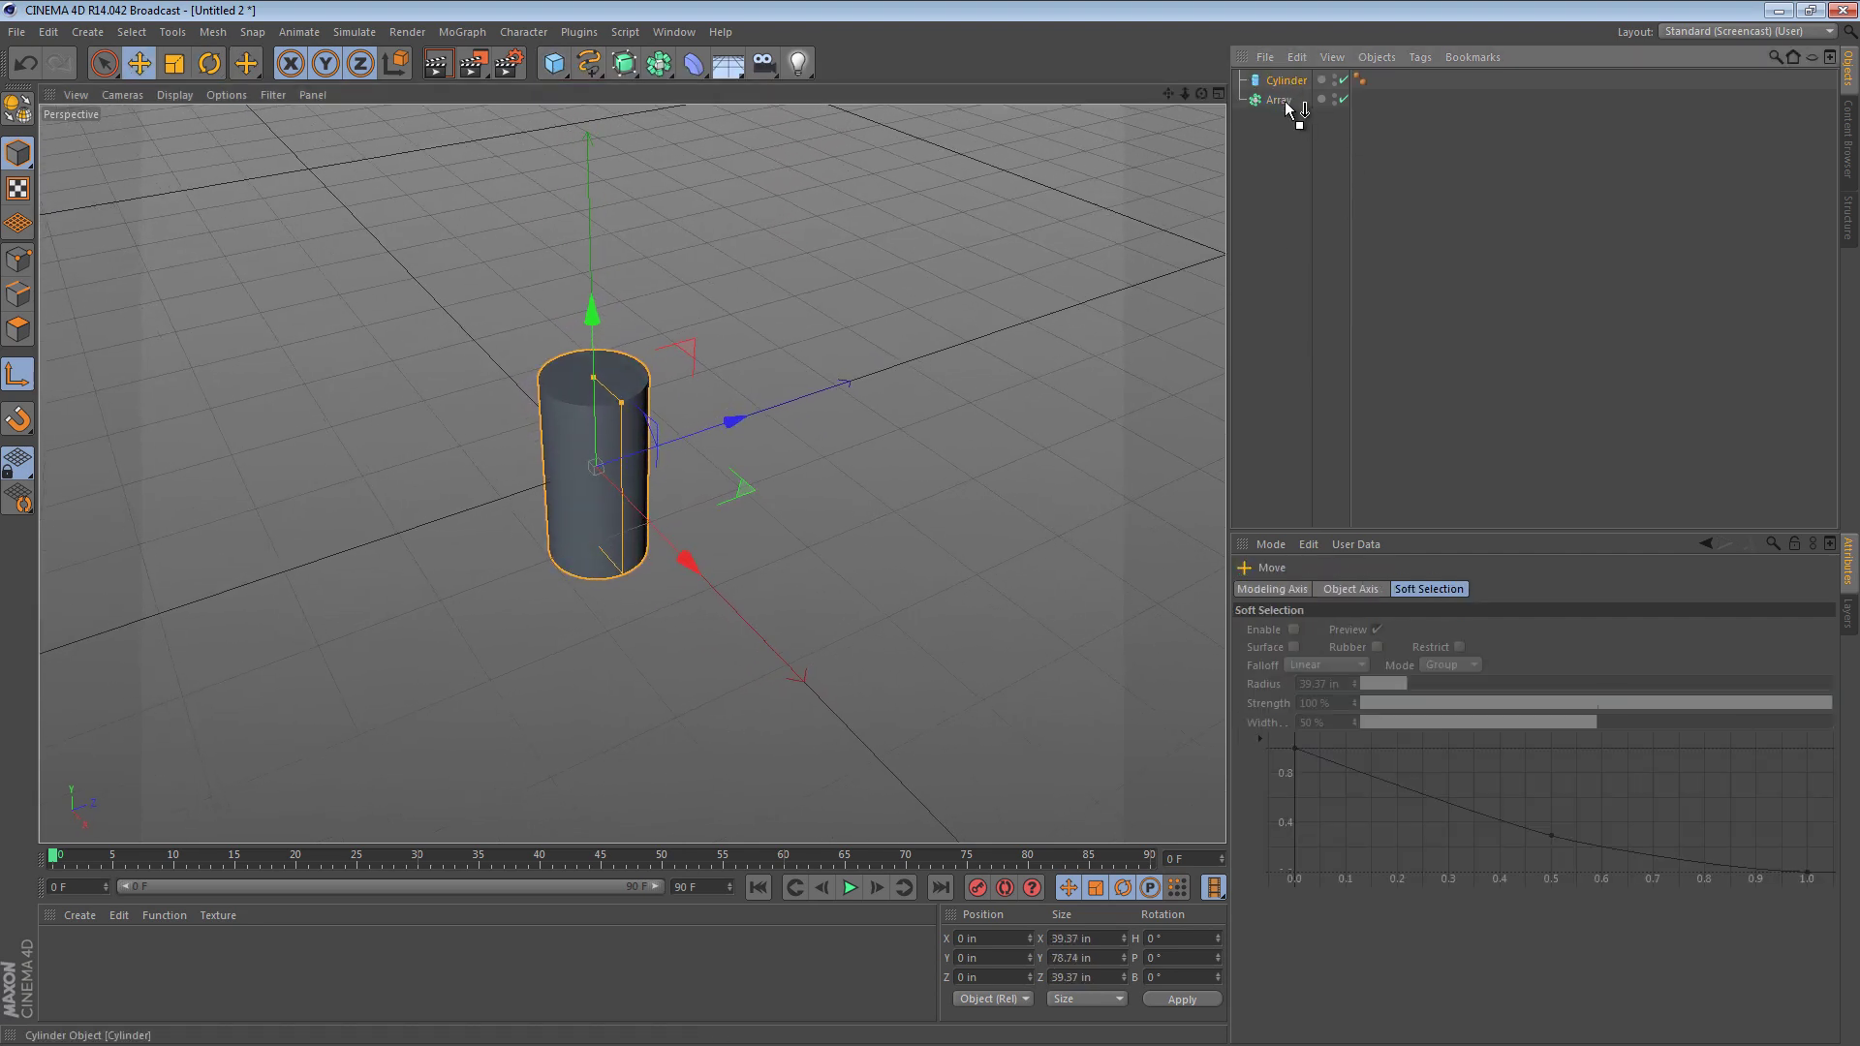
drag(1285, 82, 1285, 101)
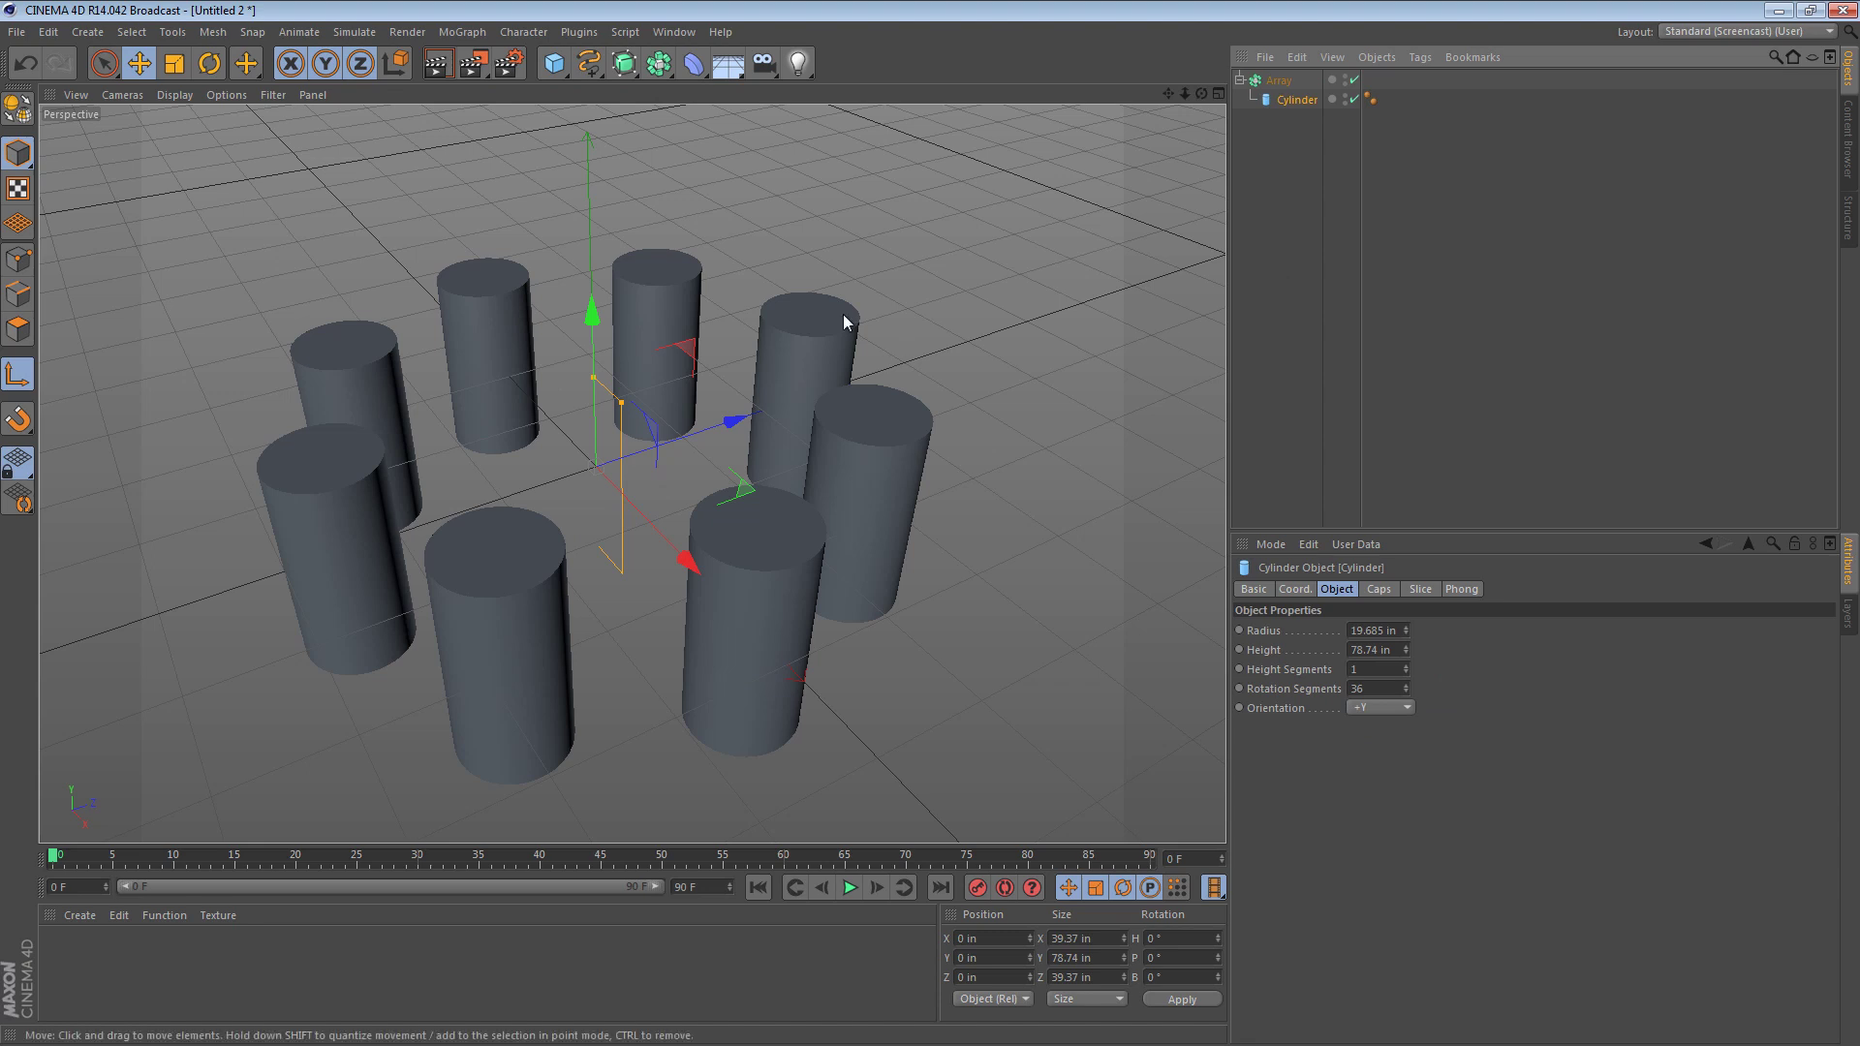
Step: Fillet the cylinder's caps with a radius of 2.362 in and shorten the cylinder to a height of 48.226 in
mouse_move(813, 373)
alt+mouse_down()
mouse_move(806, 410)
mouse_move(796, 397)
alt+mouse_up()
alt+middle_drag(797, 397, 899, 354)
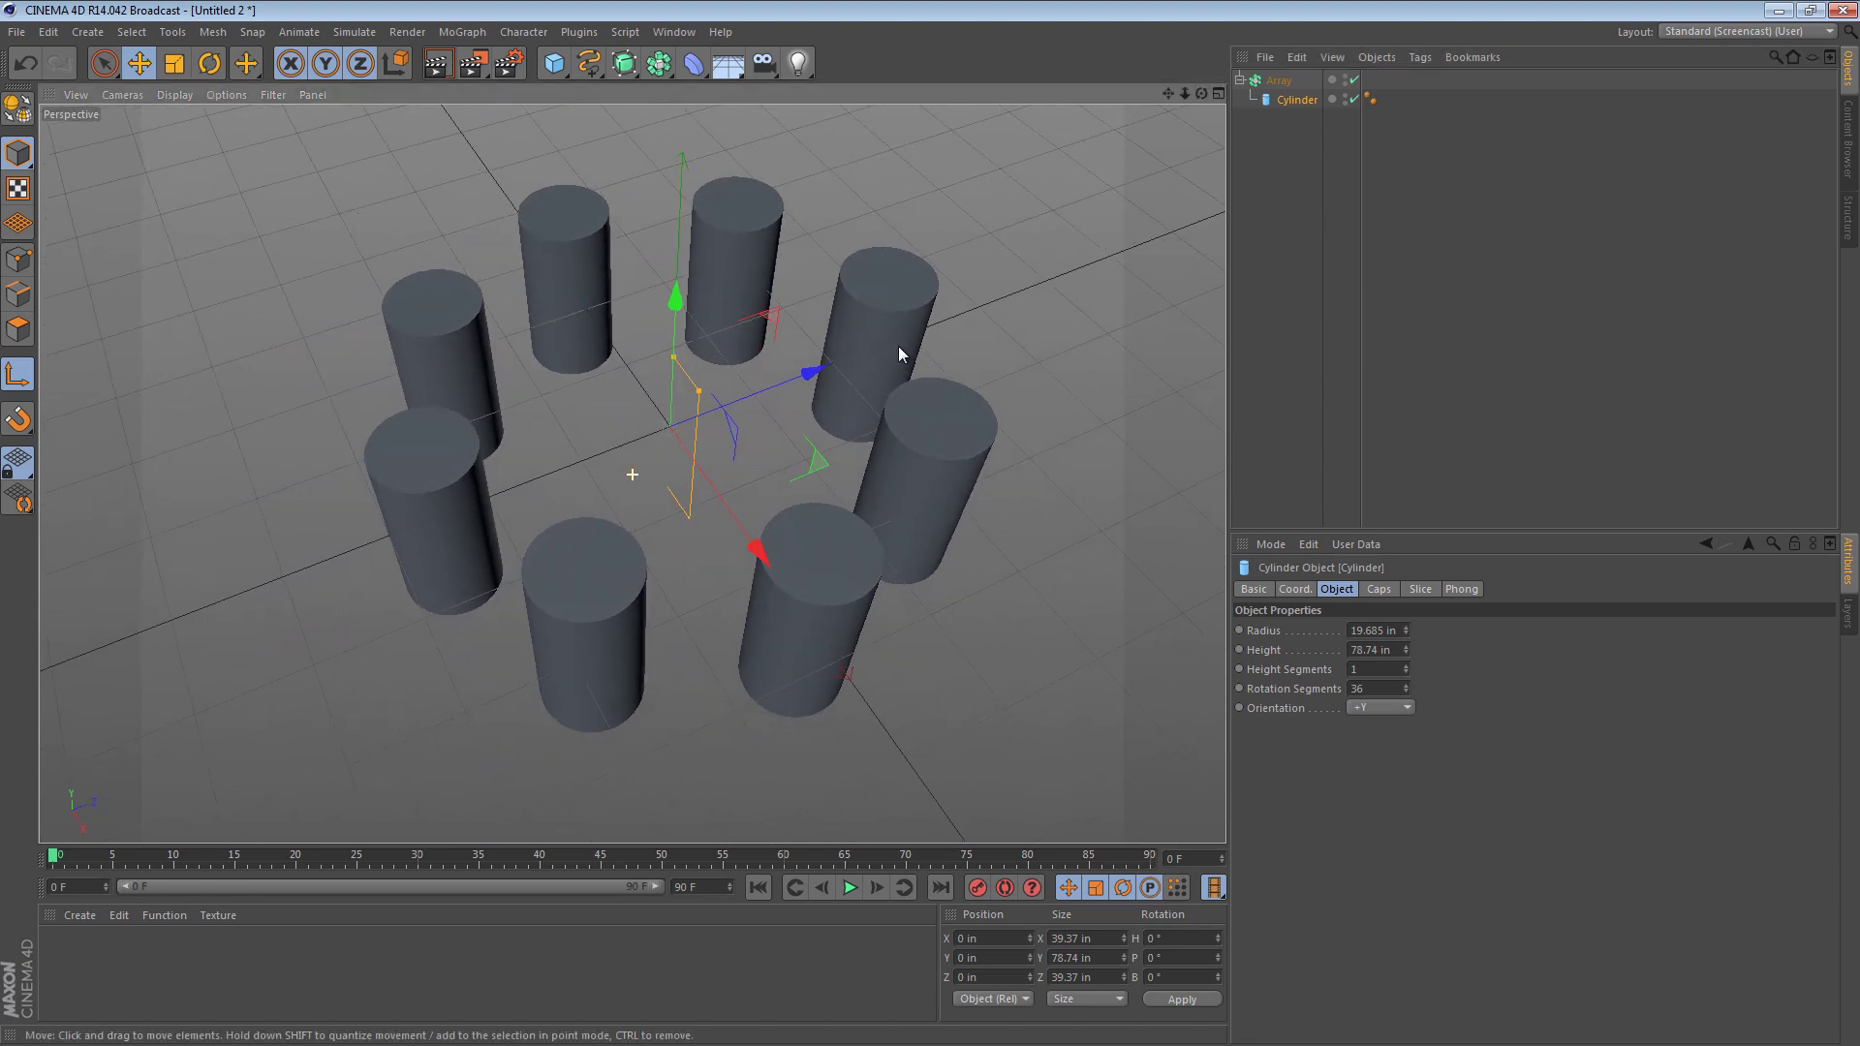
alt+drag(930, 329, 827, 306)
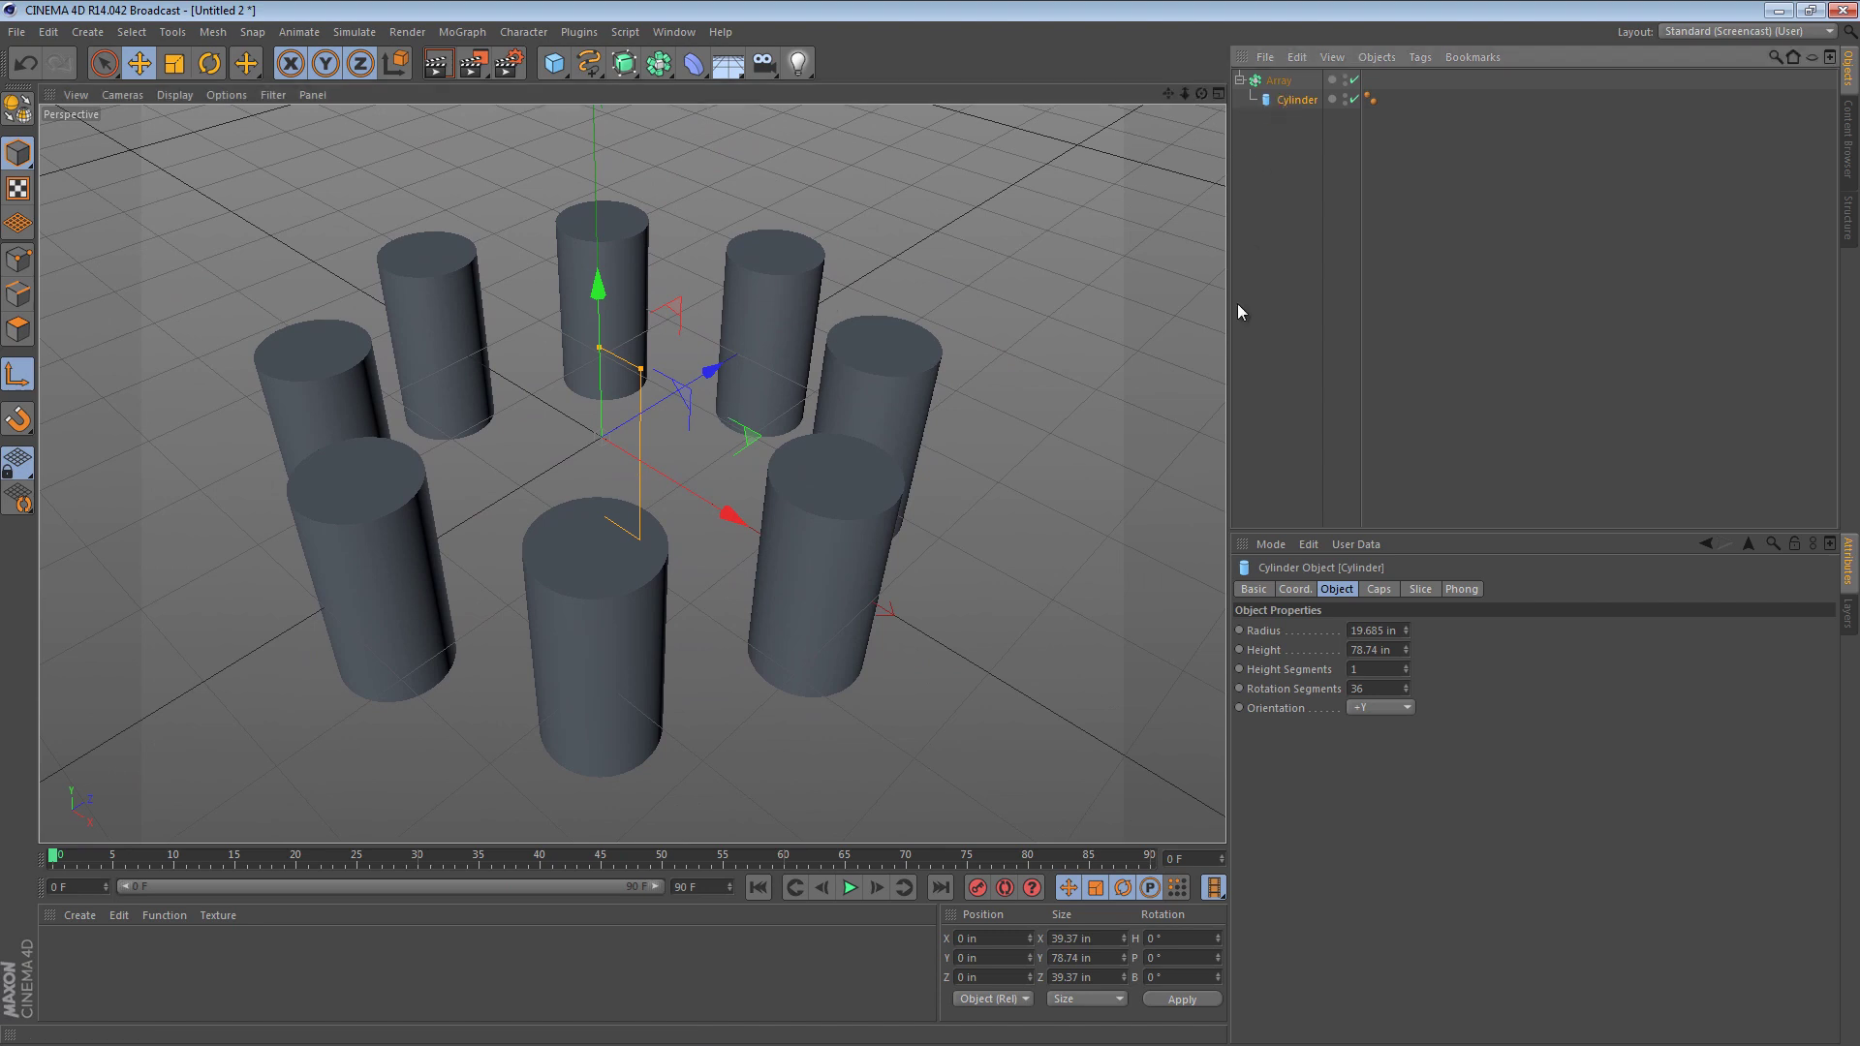
click(1386, 587)
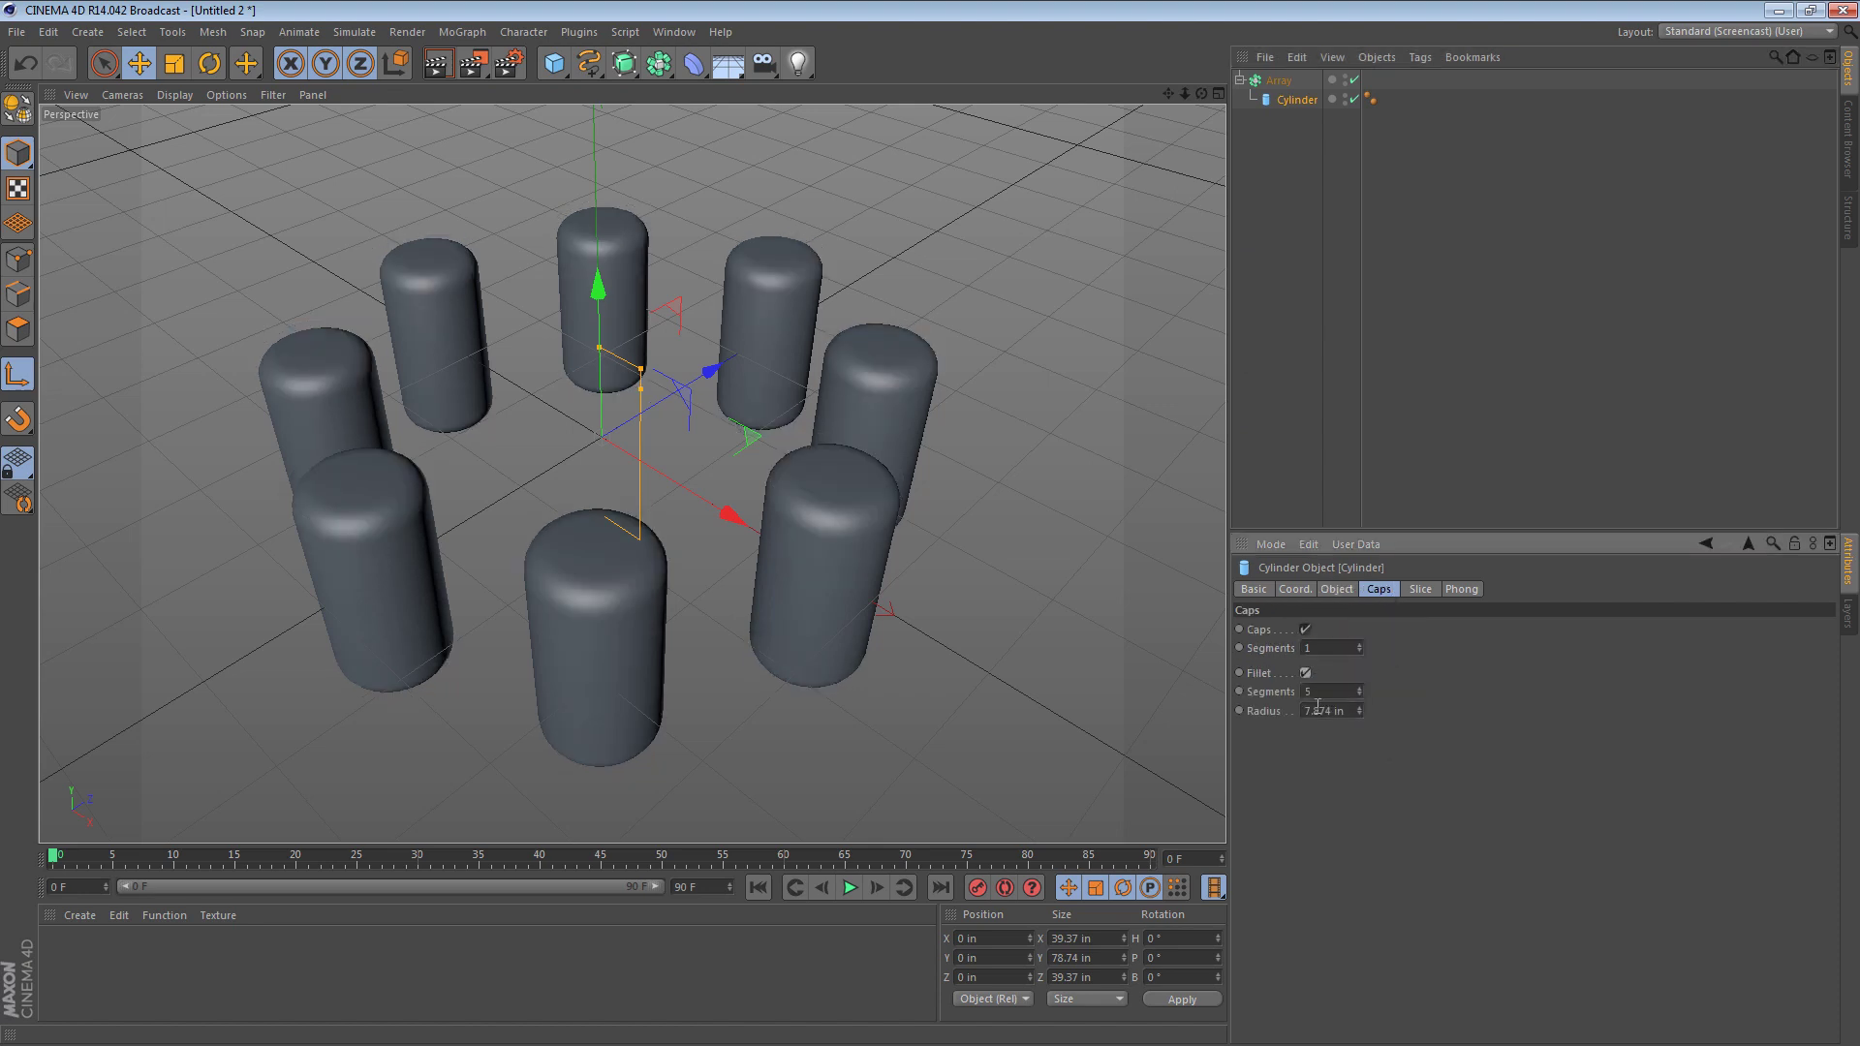
scroll(1336, 710, down, 18)
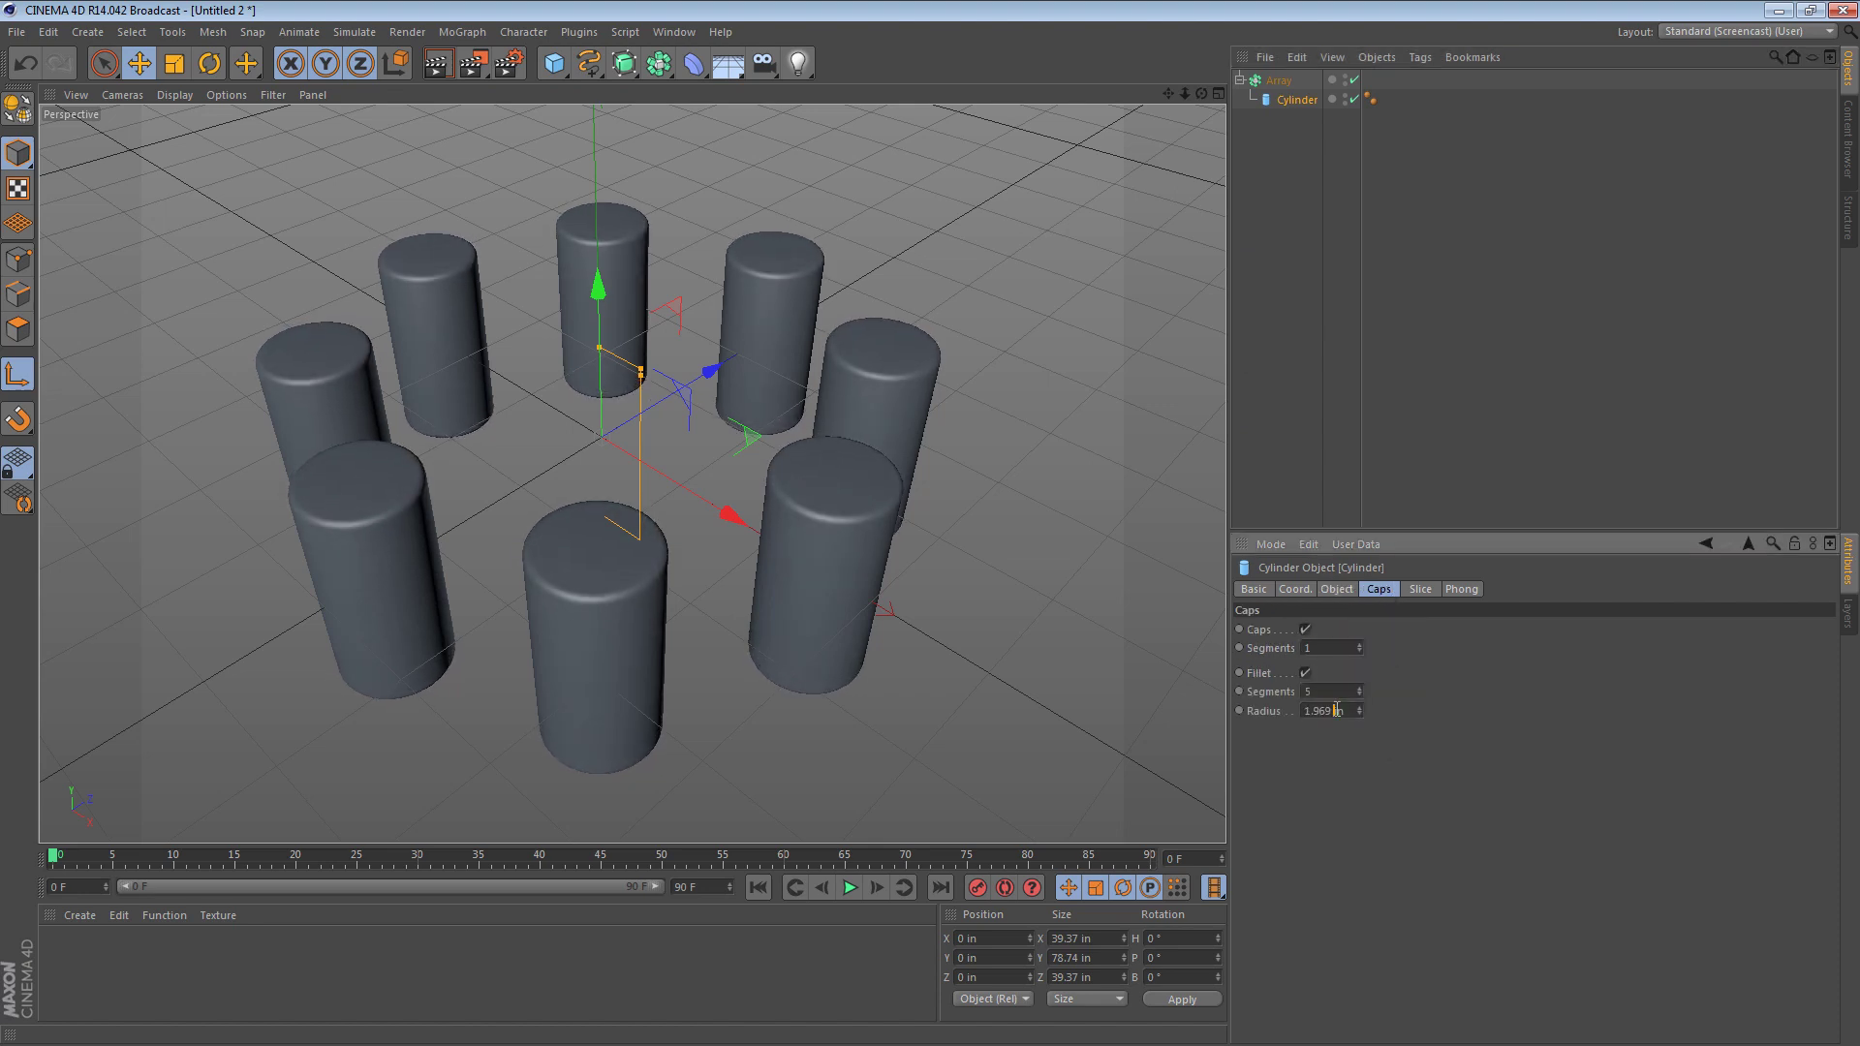
scroll(1336, 710, up, 4)
drag(597, 351, 641, 433)
Step: Try rotating the cylinder inside the array, undo the rotation and return to the Move tool
click(210, 63)
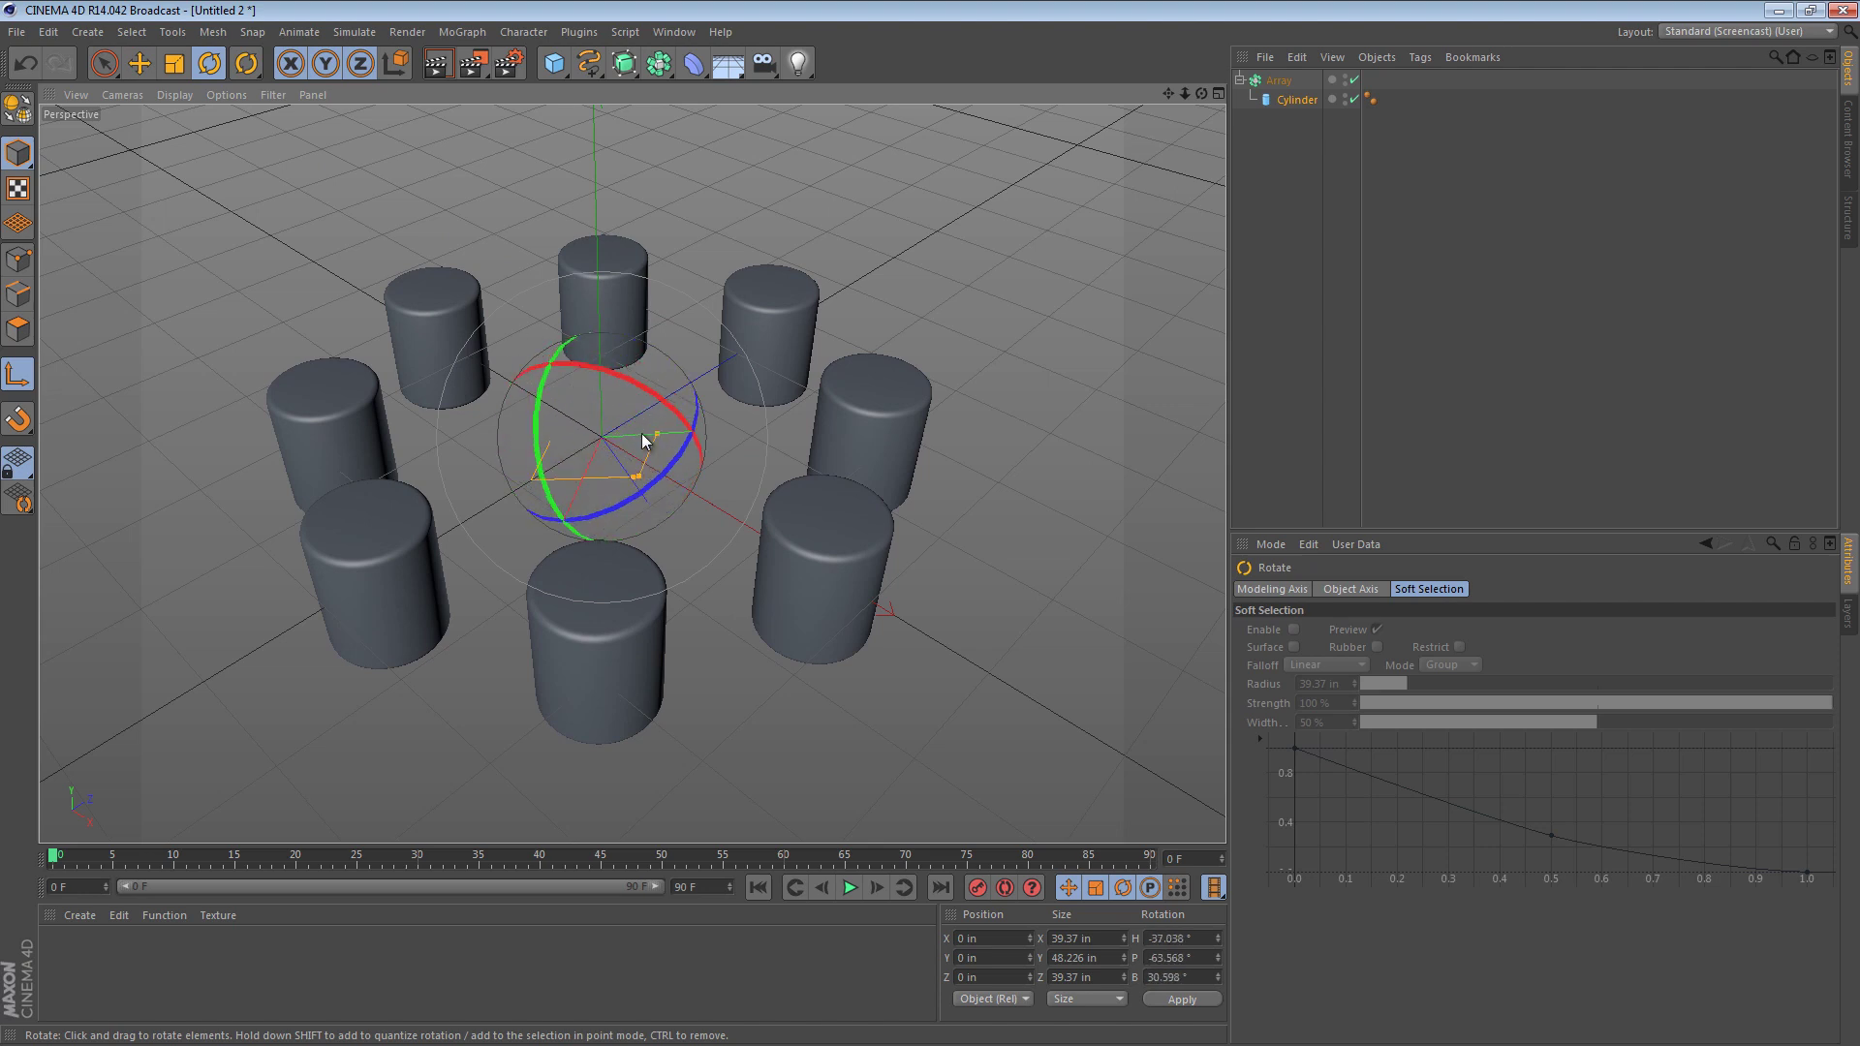
key(ctrl+z)
key(e)
mouse_move(723, 494)
mouse_down()
mouse_move(830, 560)
mouse_move(707, 498)
mouse_move(782, 519)
mouse_move(716, 506)
mouse_up()
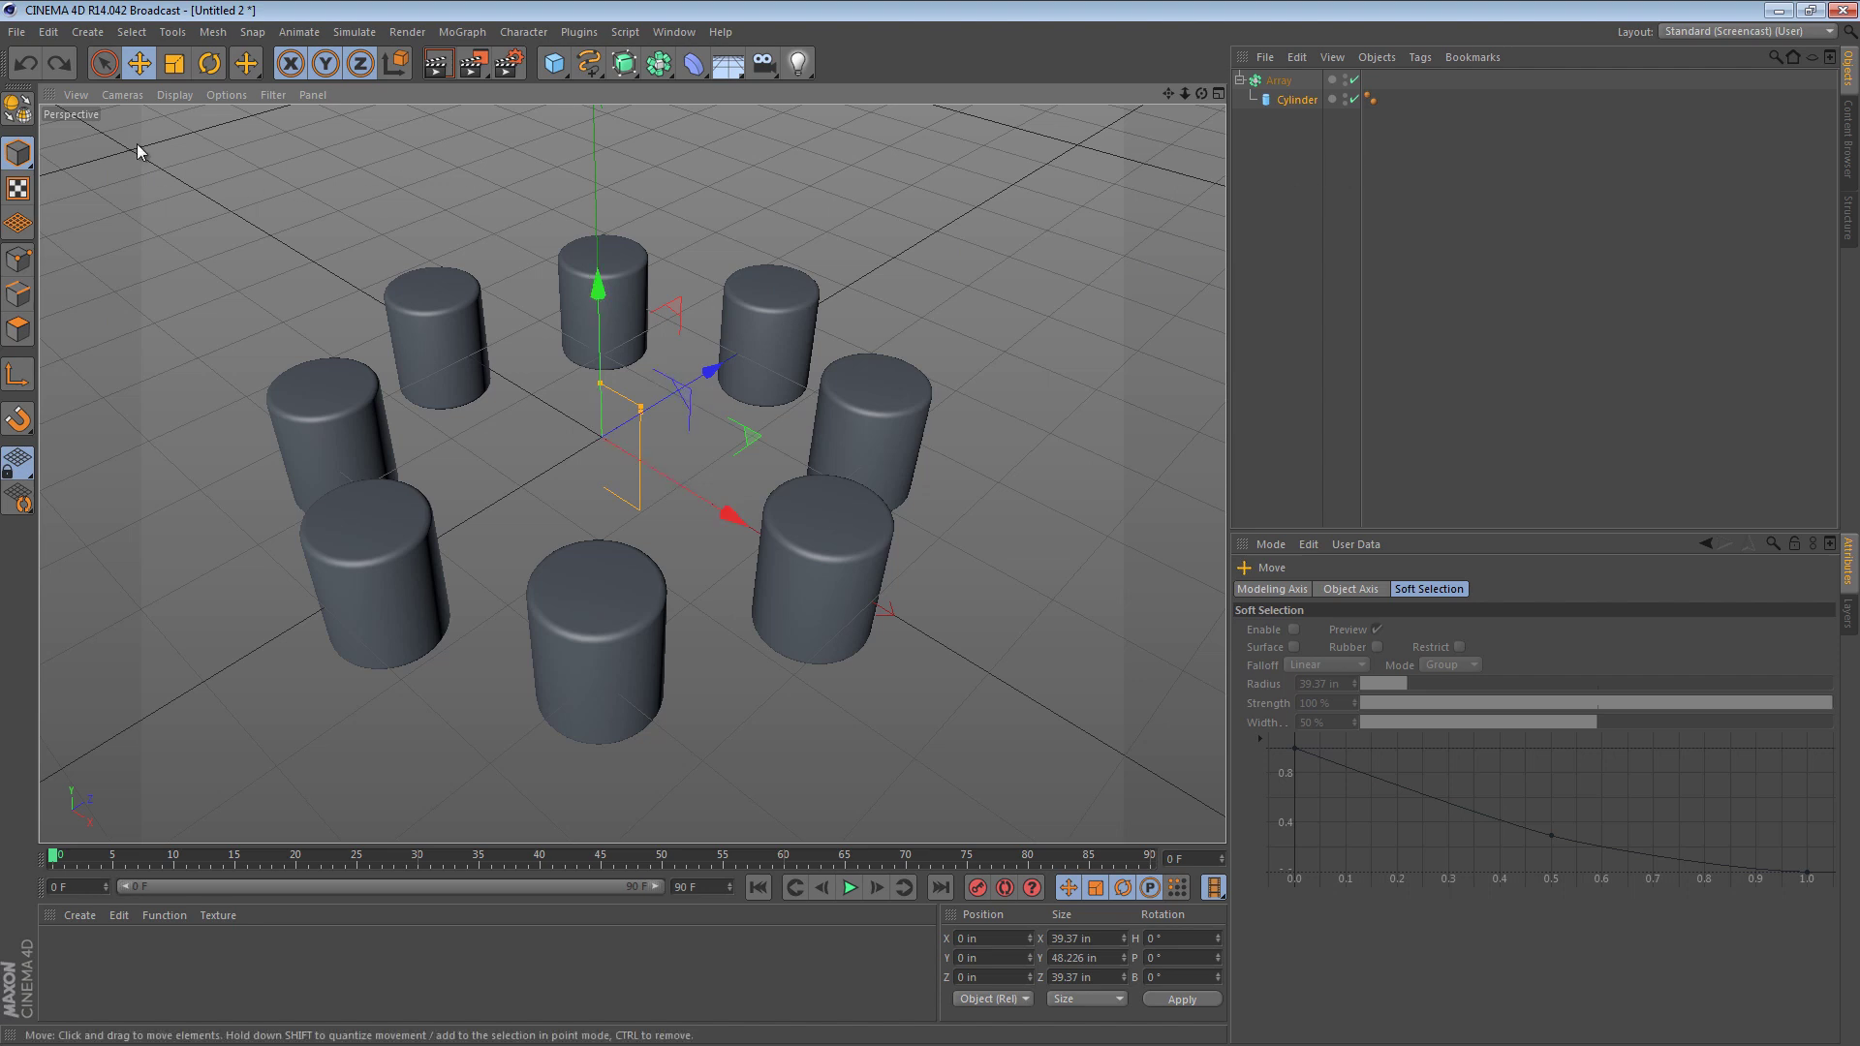
Step: Try making the cylinder editable and shifting its axis, undo both and turn axis modification off
click(17, 107)
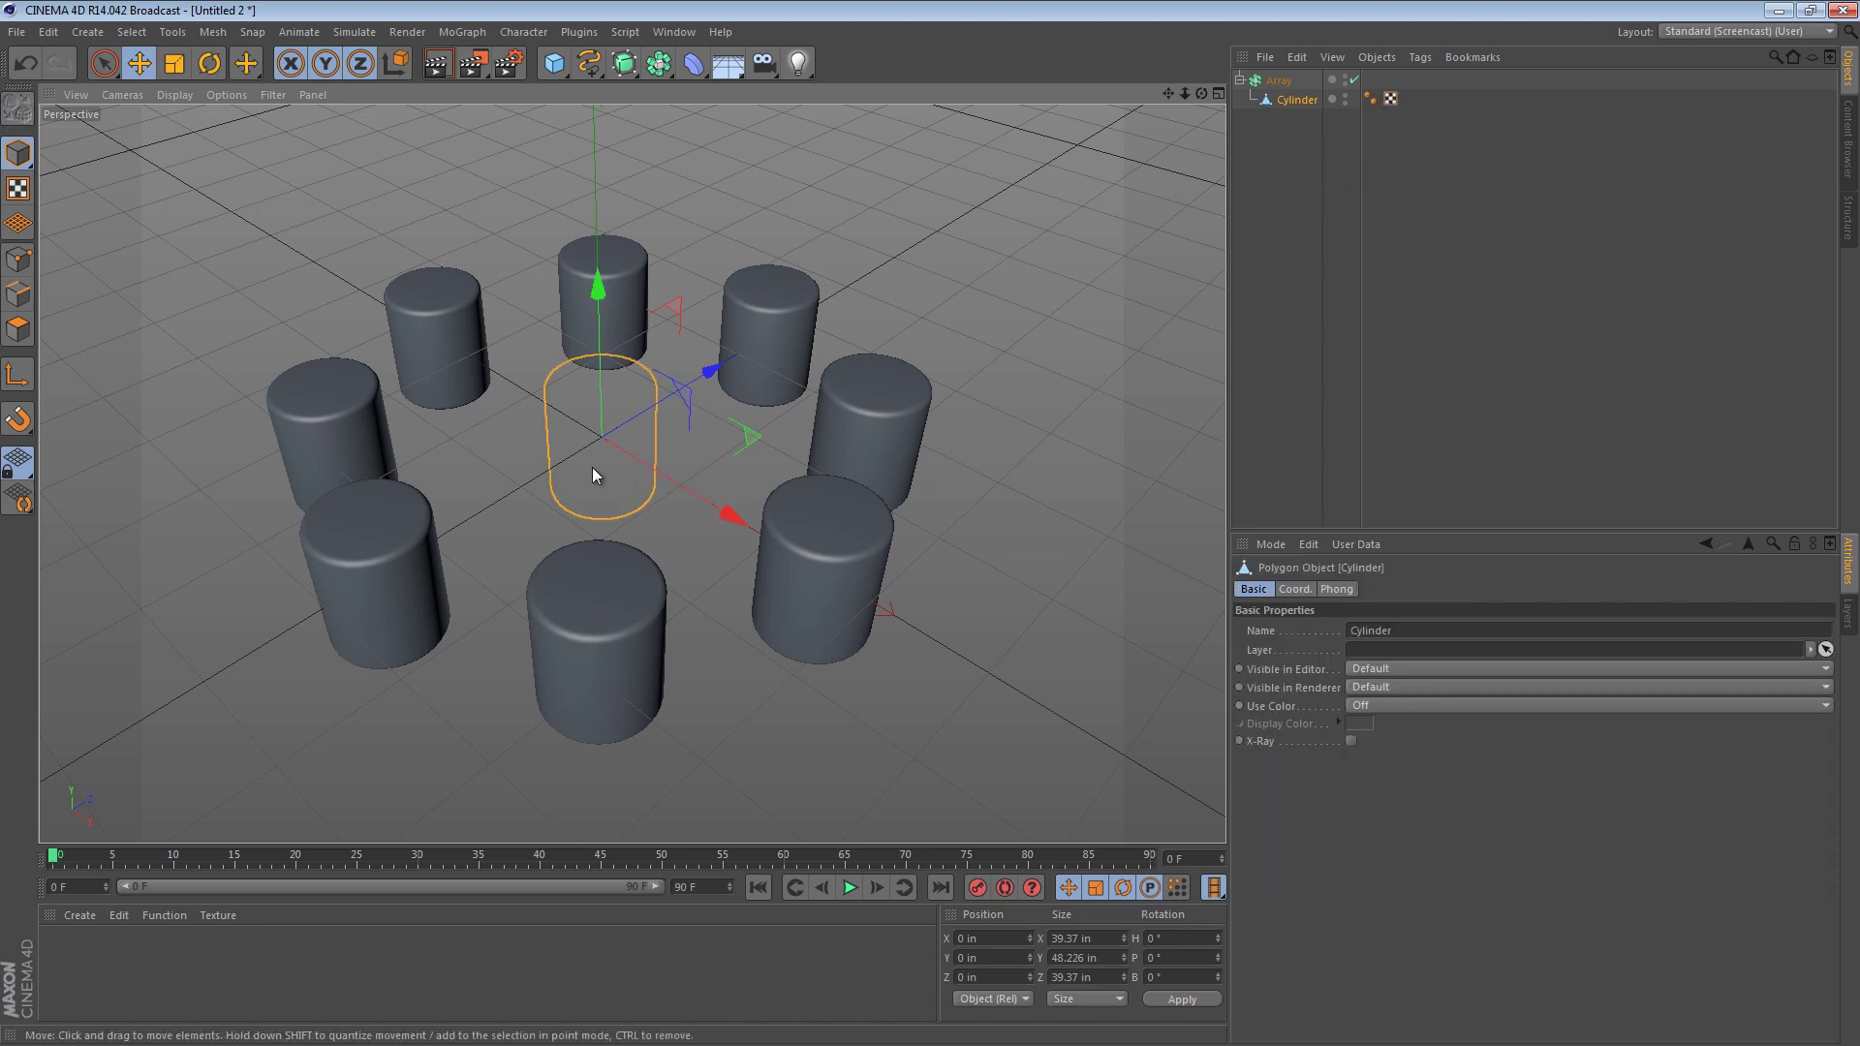
click(18, 374)
drag(711, 370, 770, 451)
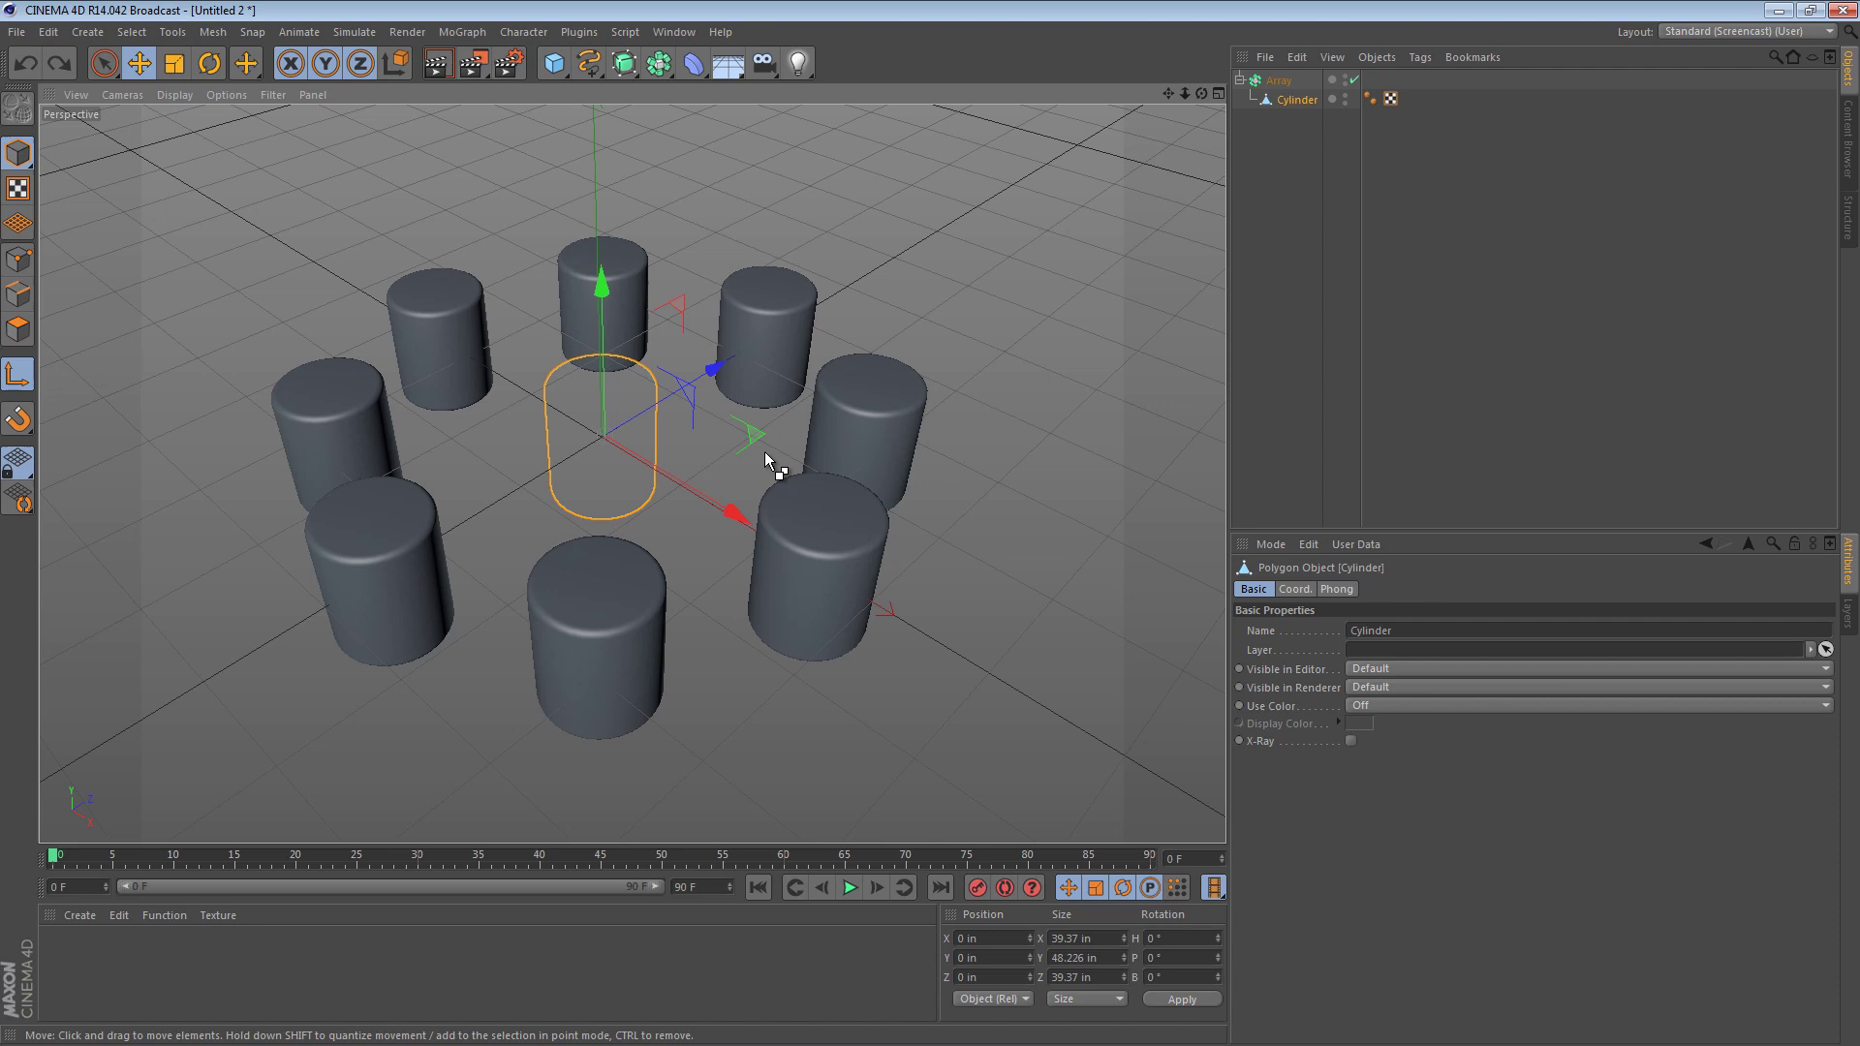
key(ctrl+z)
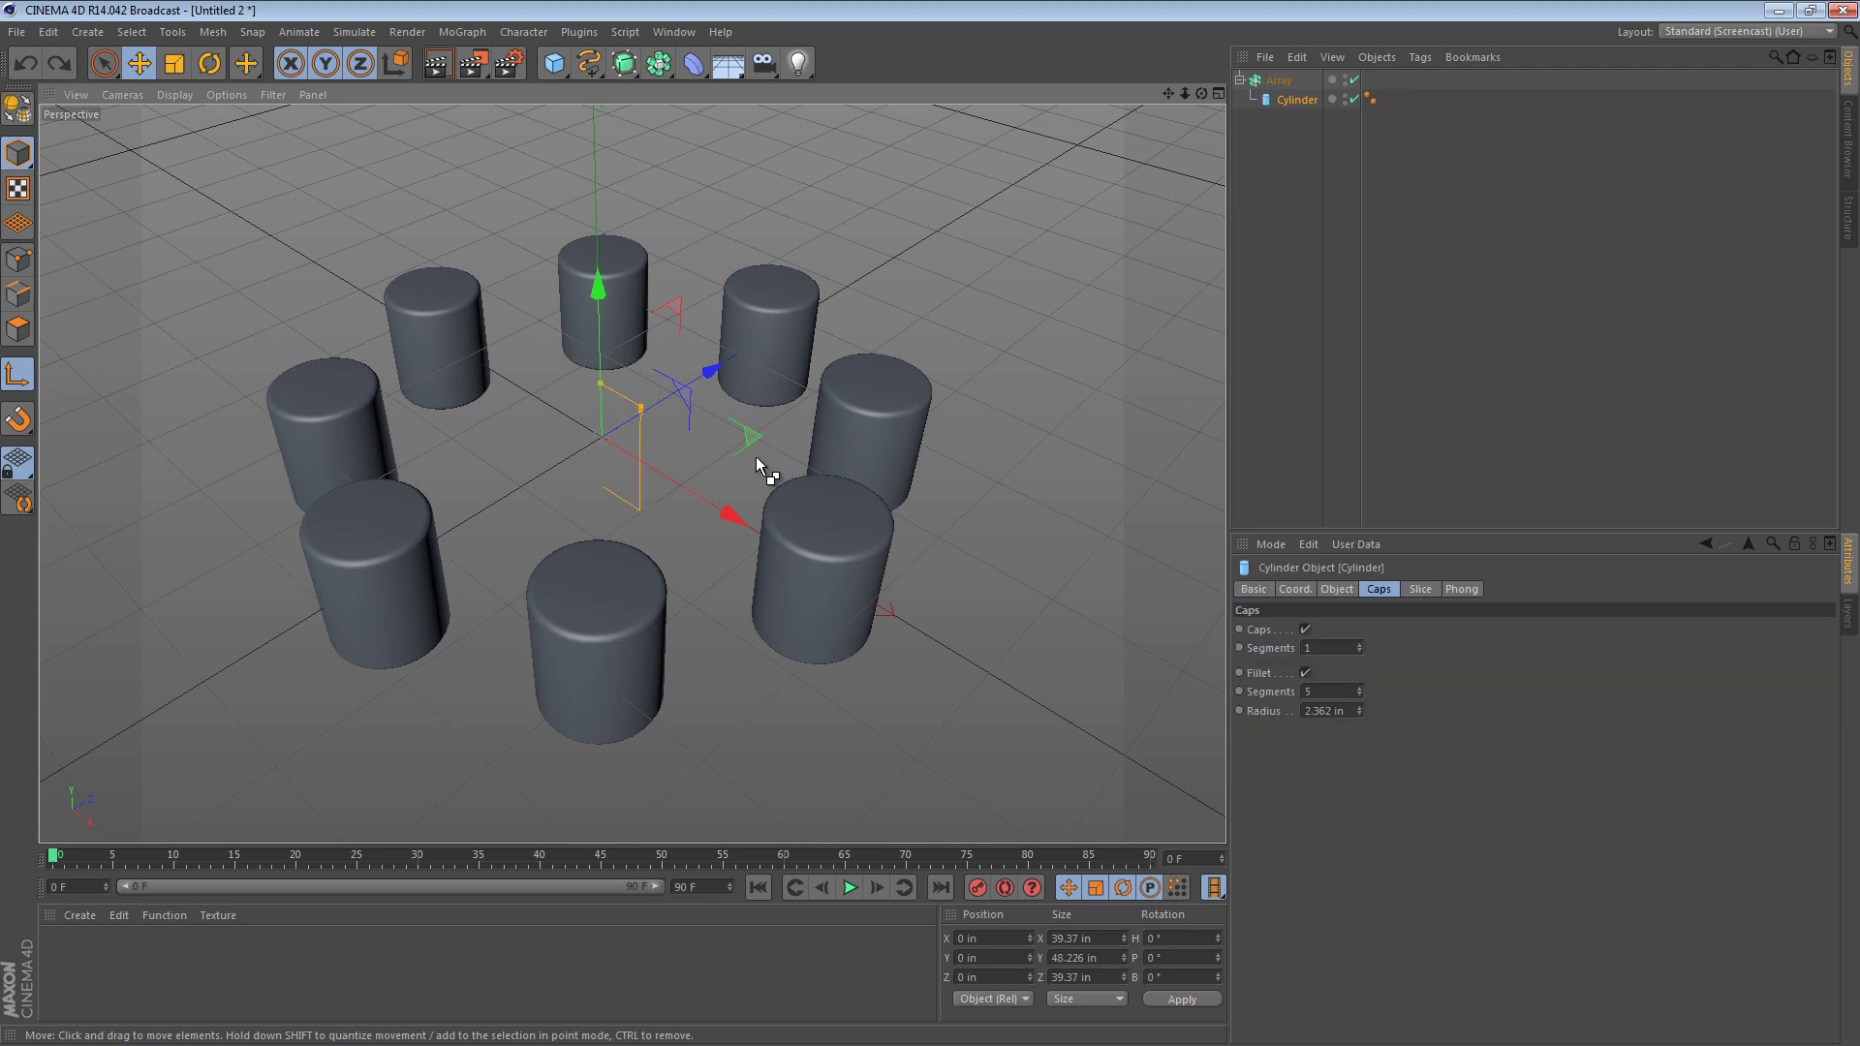
click(13, 383)
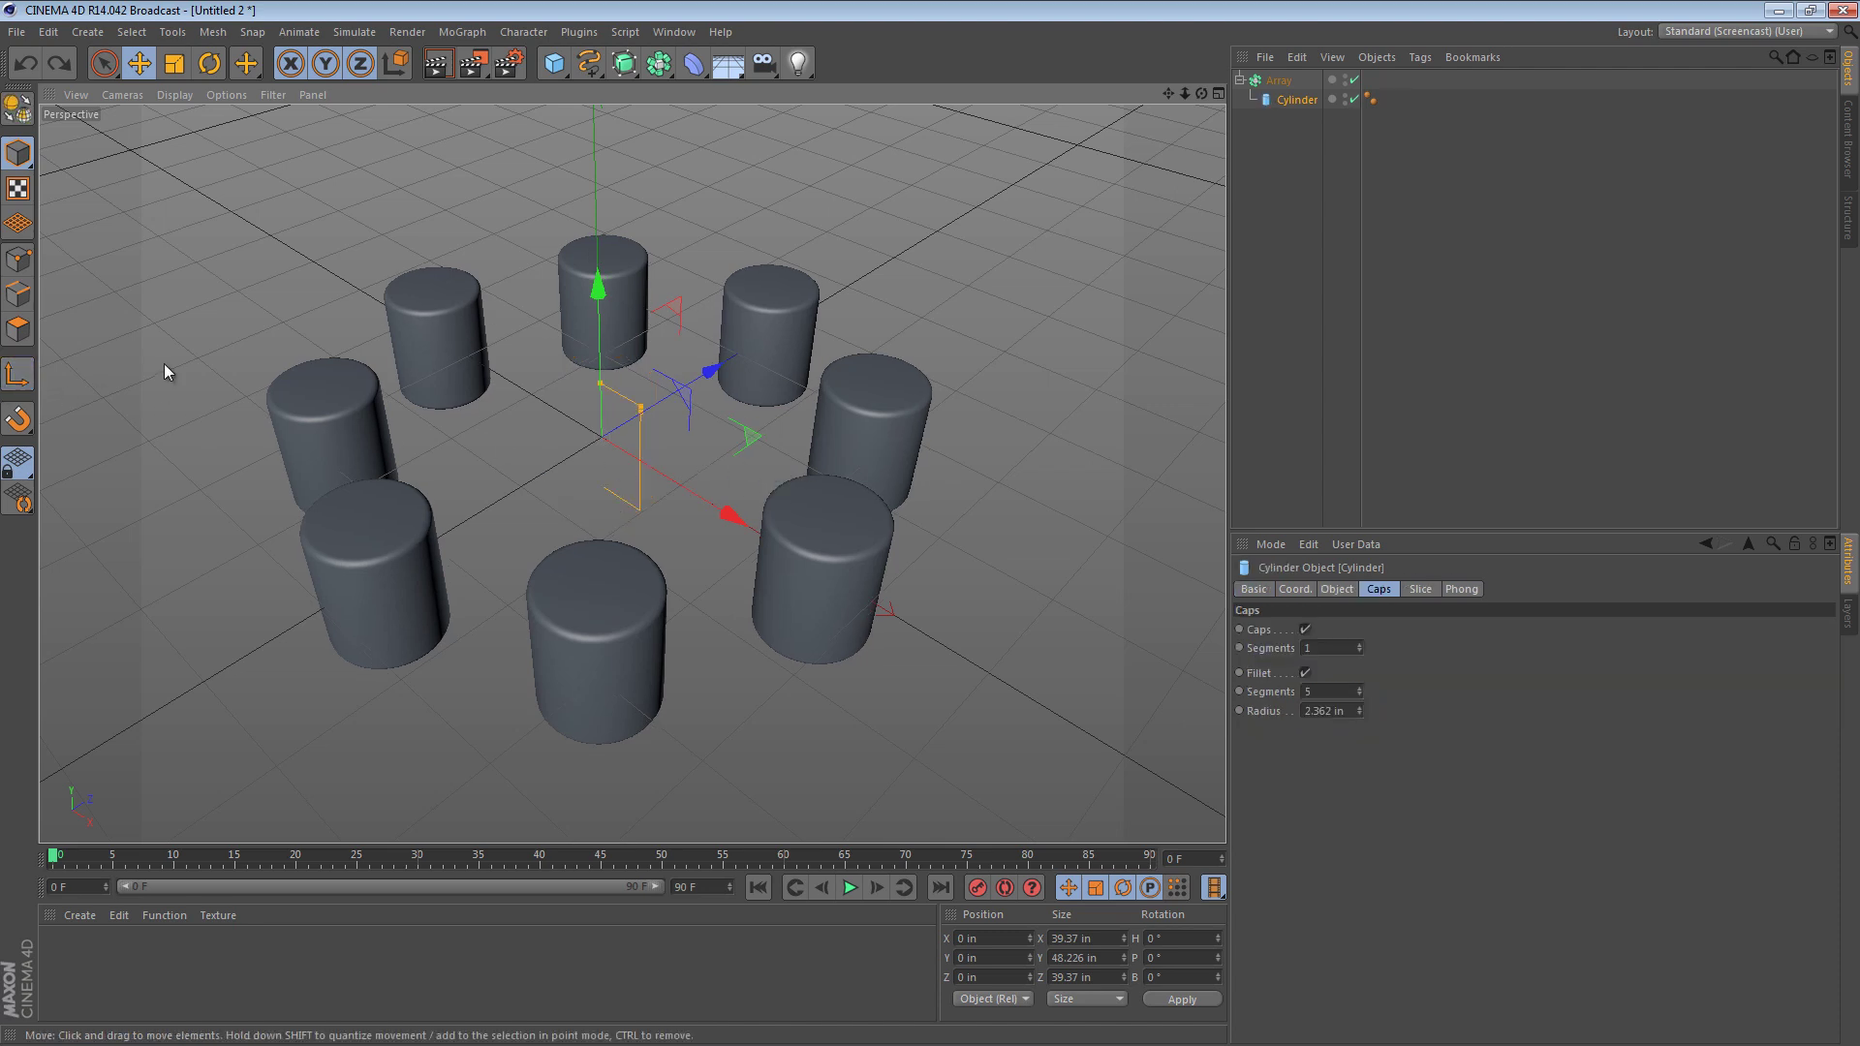
Step: Set the array's radius to 82.425 in and delete the cylinder from the array
click(1279, 80)
mouse_move(1393, 629)
mouse_down()
mouse_move(1399, 547)
mouse_move(1394, 667)
mouse_move(1410, 615)
mouse_up()
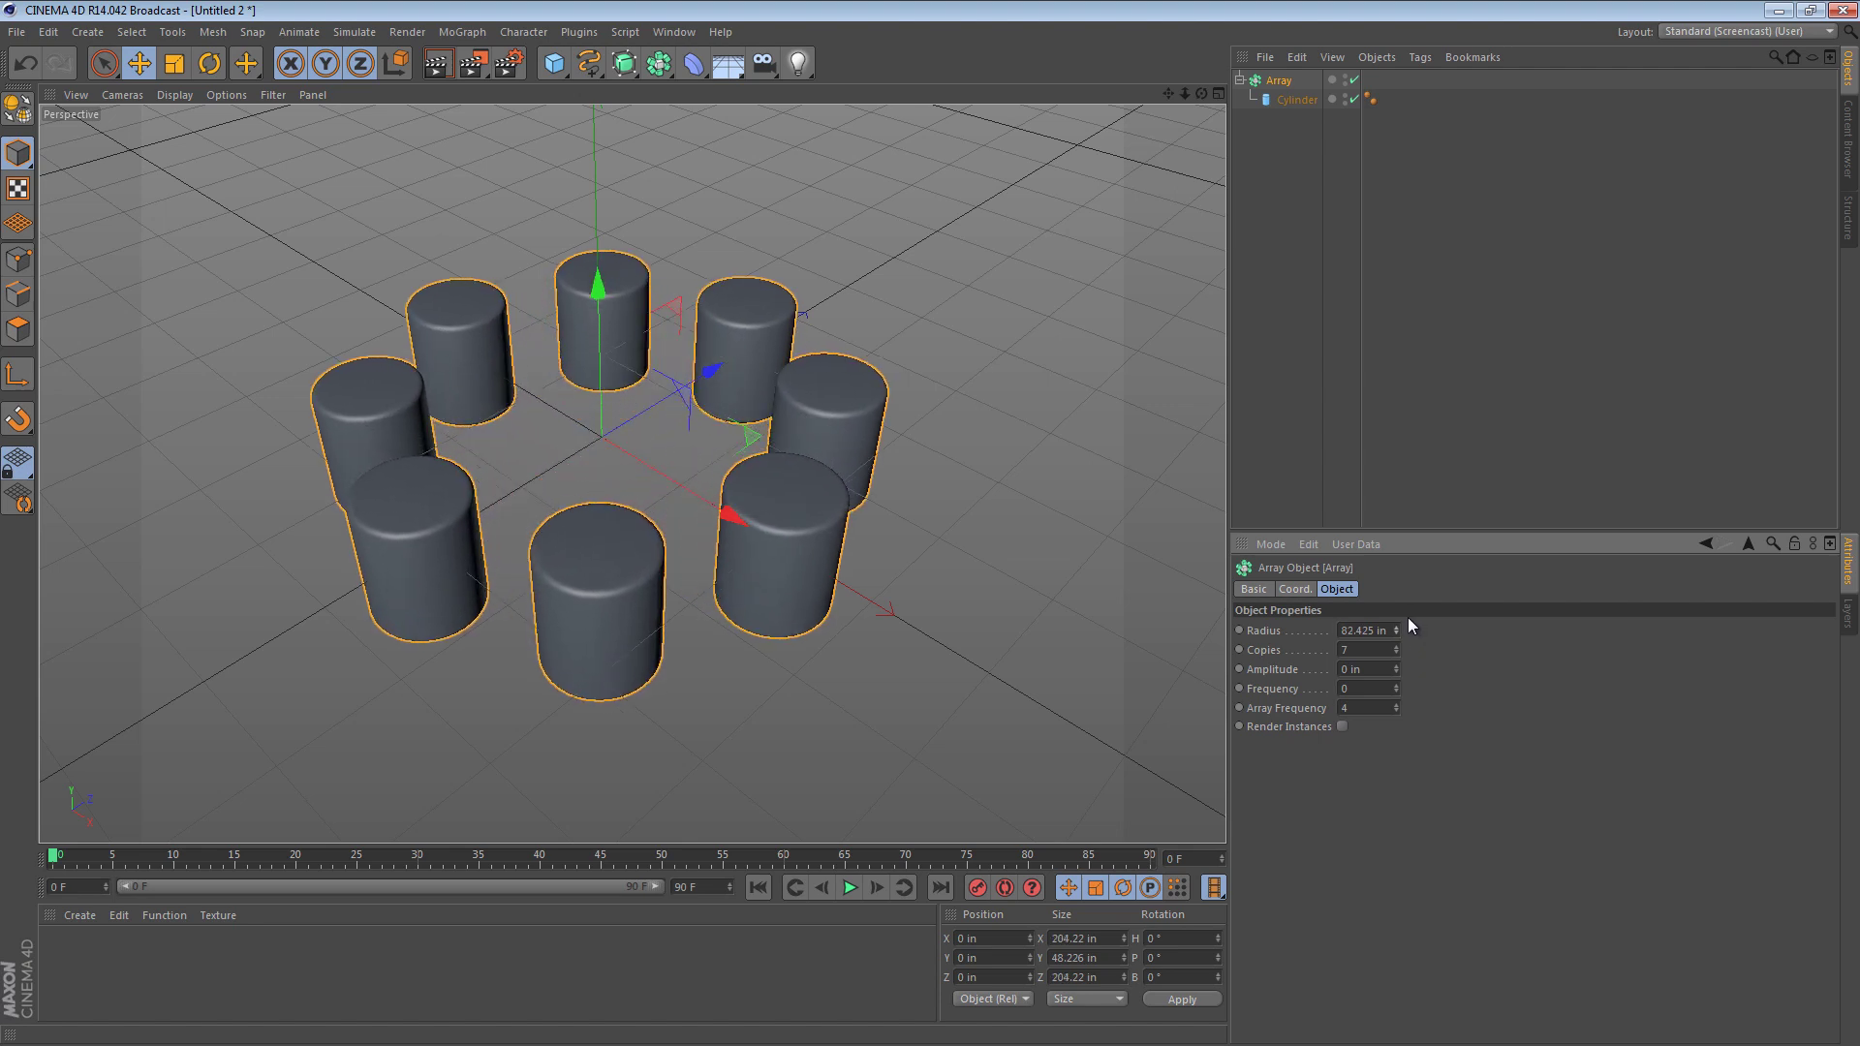
click(1294, 100)
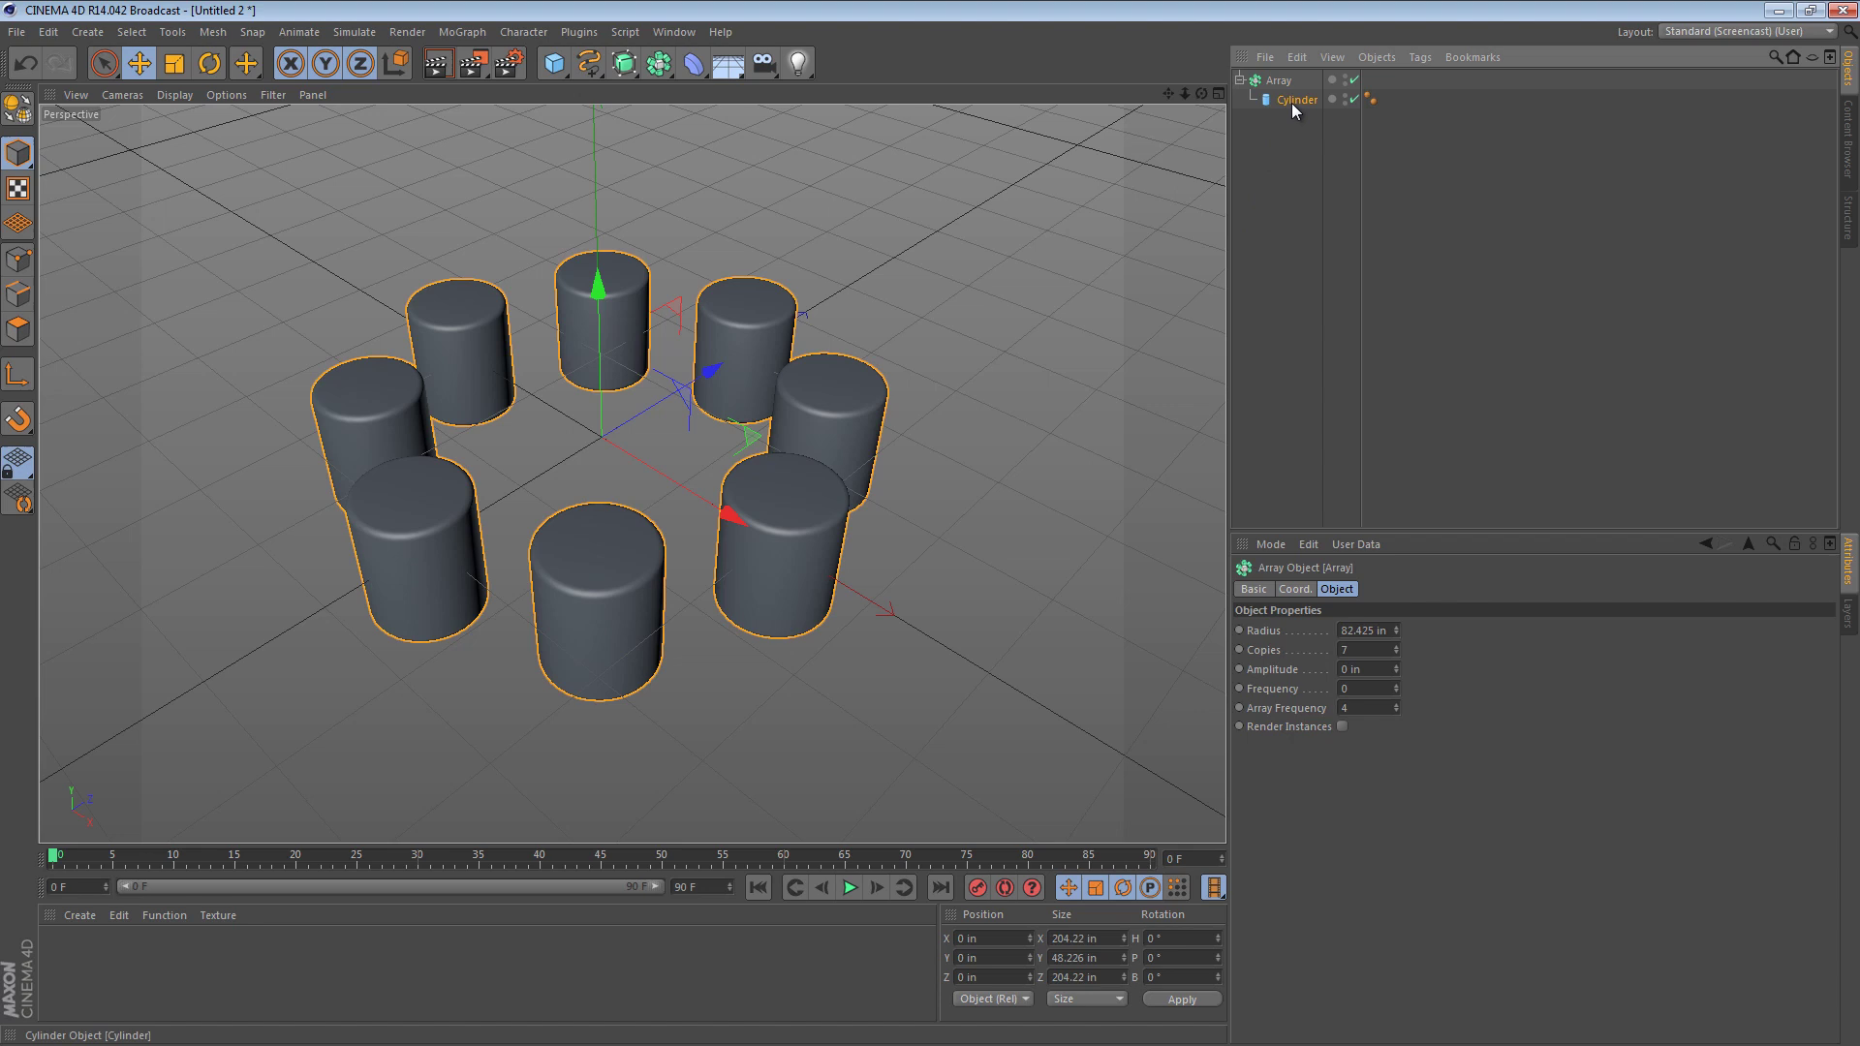
key(Delete)
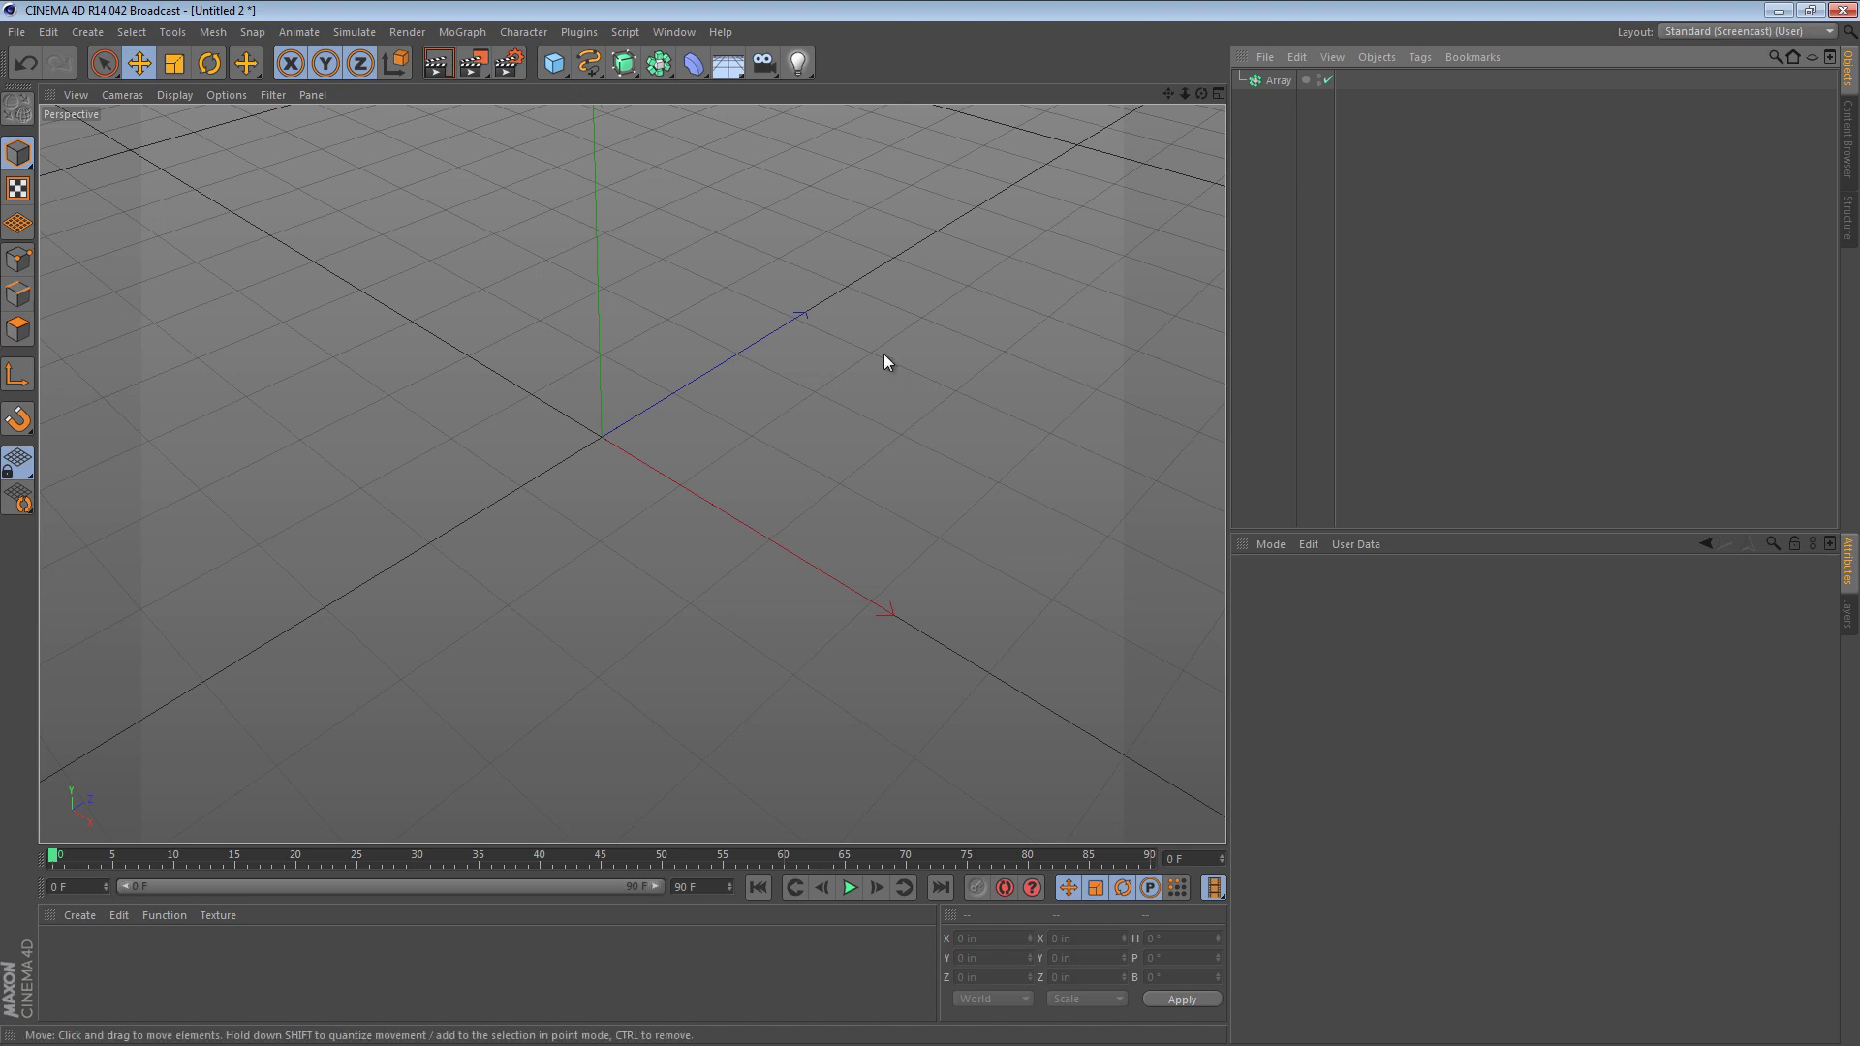
Step: Add a new Cylinder primitive, group it under a null object and select the cylinder in the expanded group
alt+drag(626, 439, 439, 468)
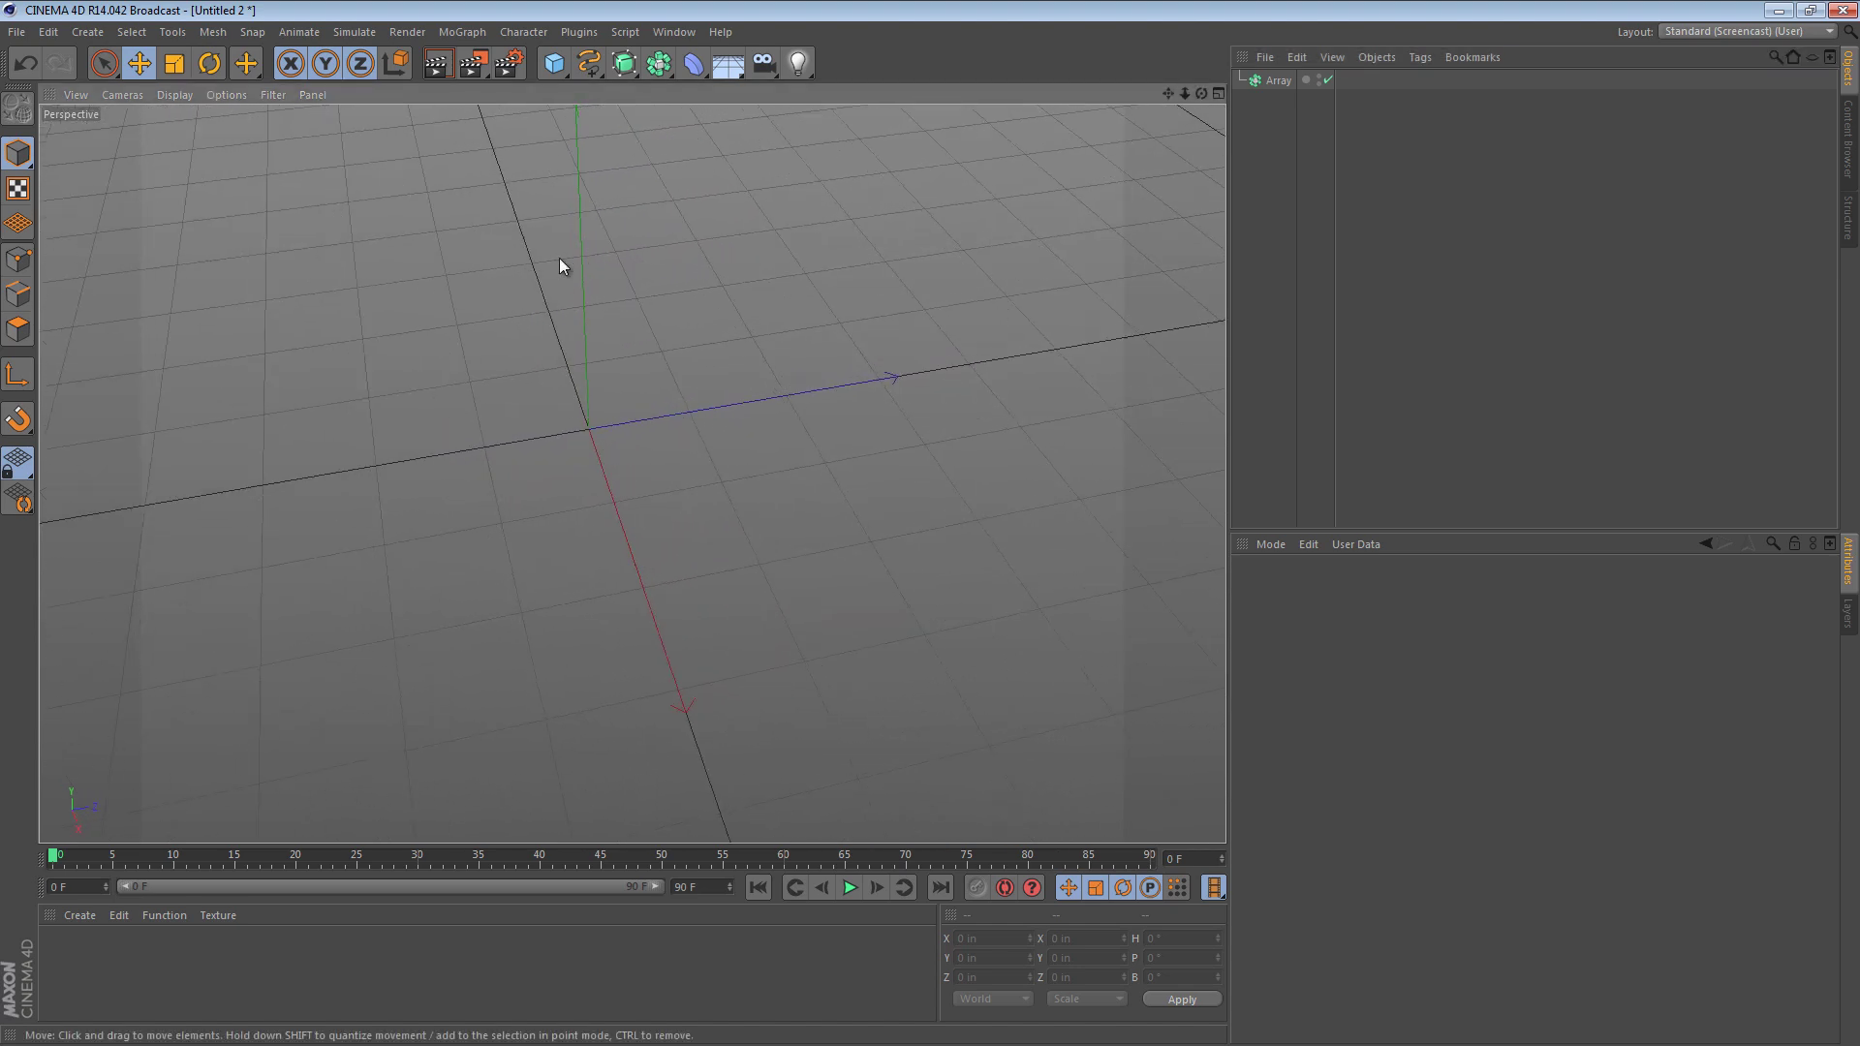
alt+drag(560, 257, 667, 319)
drag(554, 63, 940, 92)
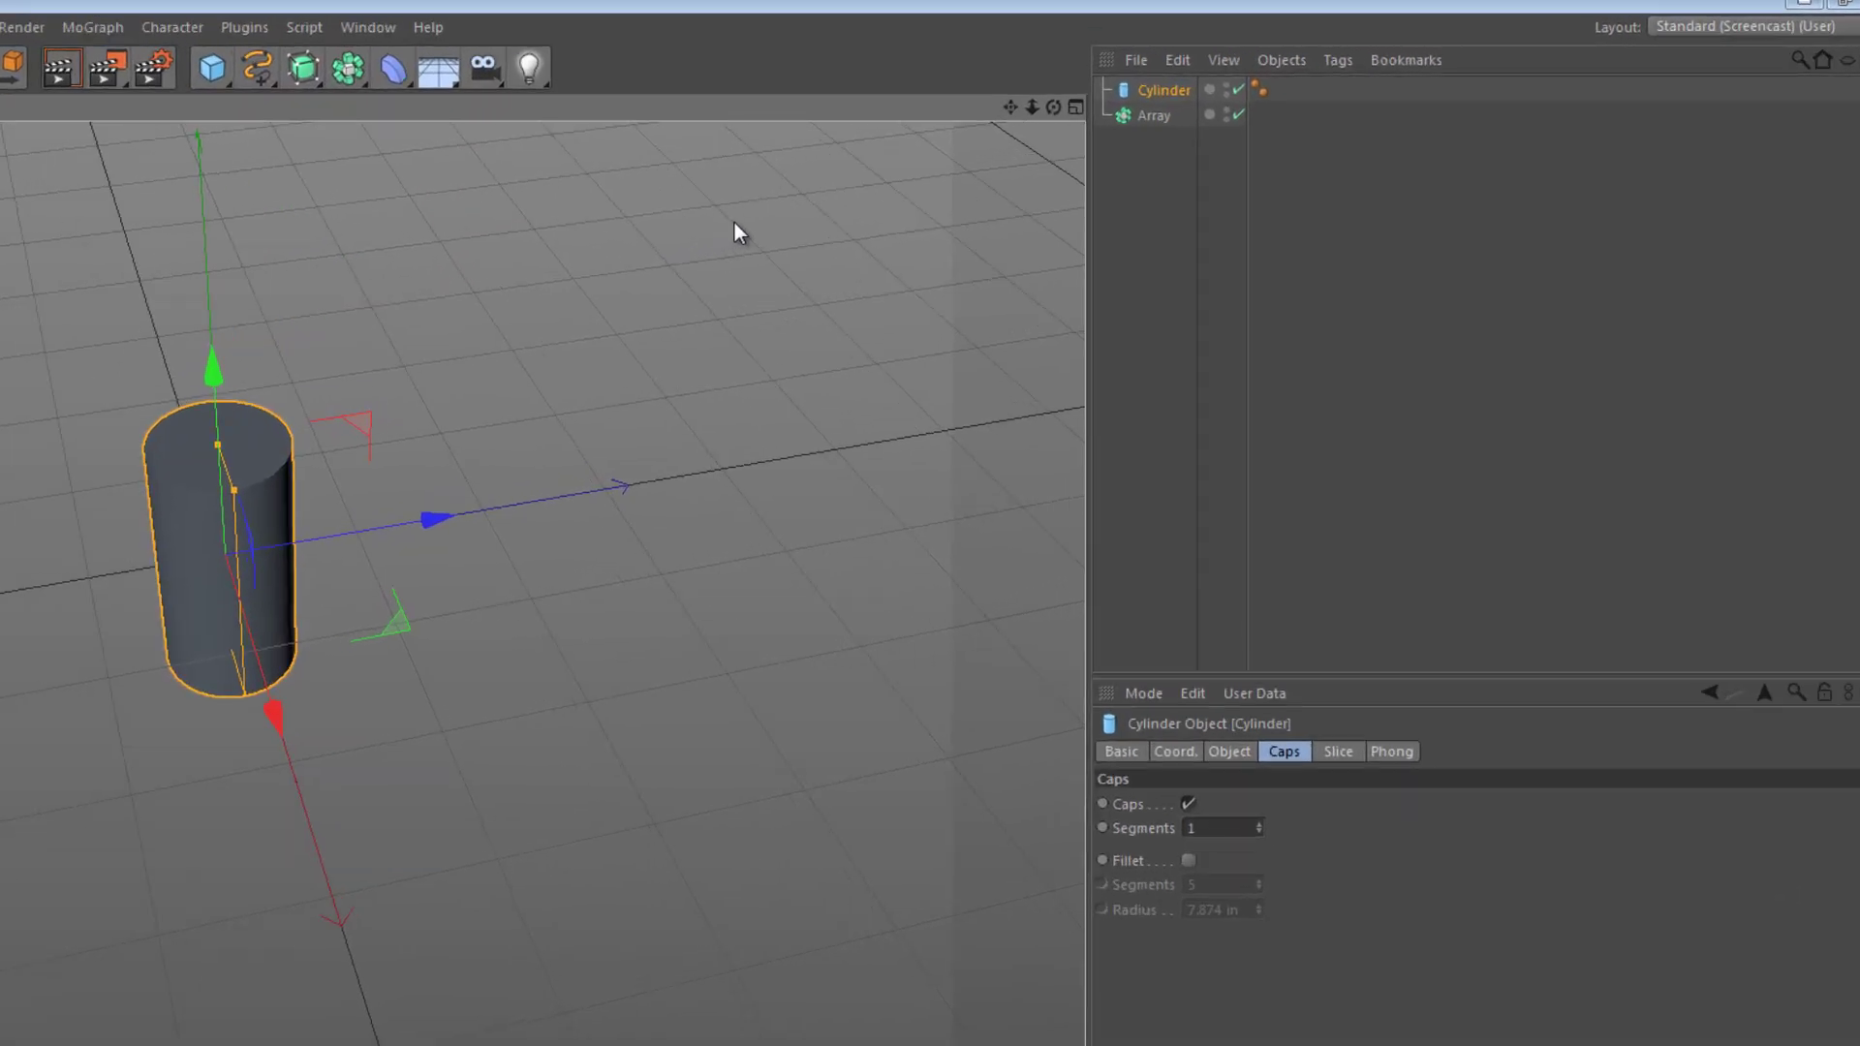
click(1177, 60)
mouse_move(1250, 61)
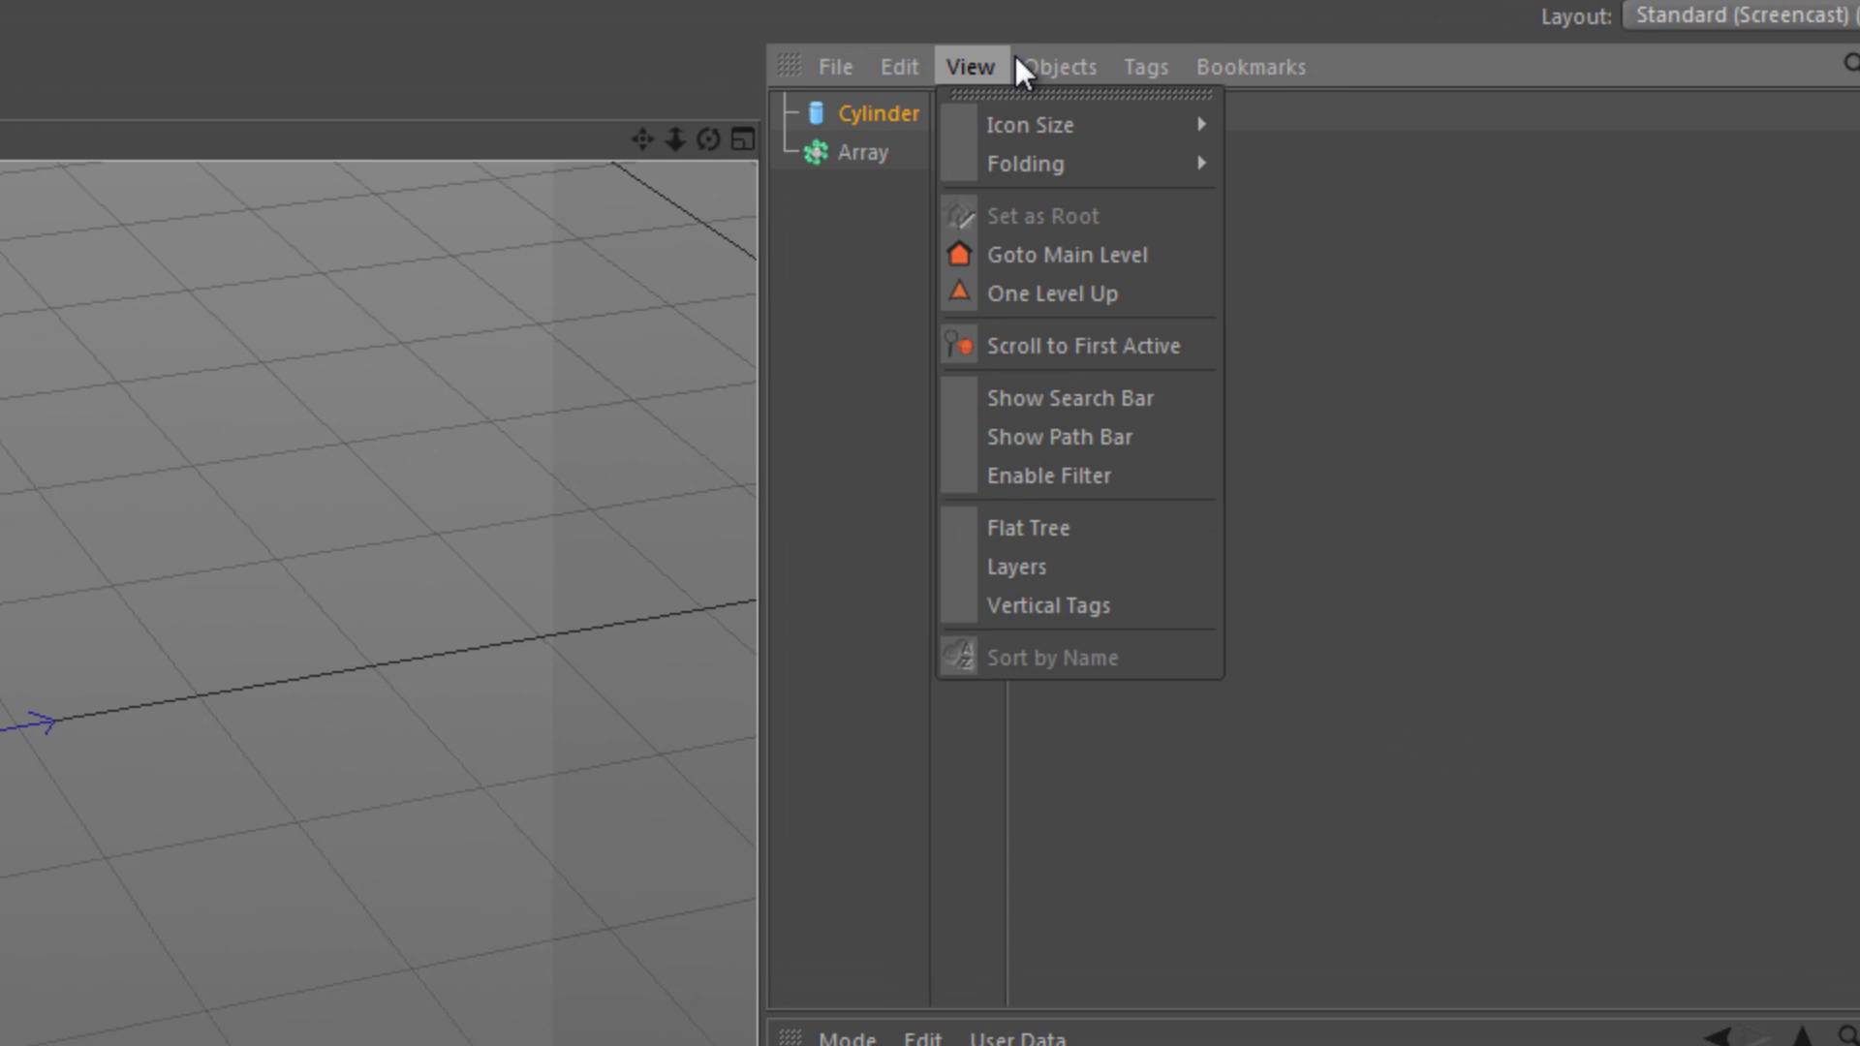
mouse_move(1056, 60)
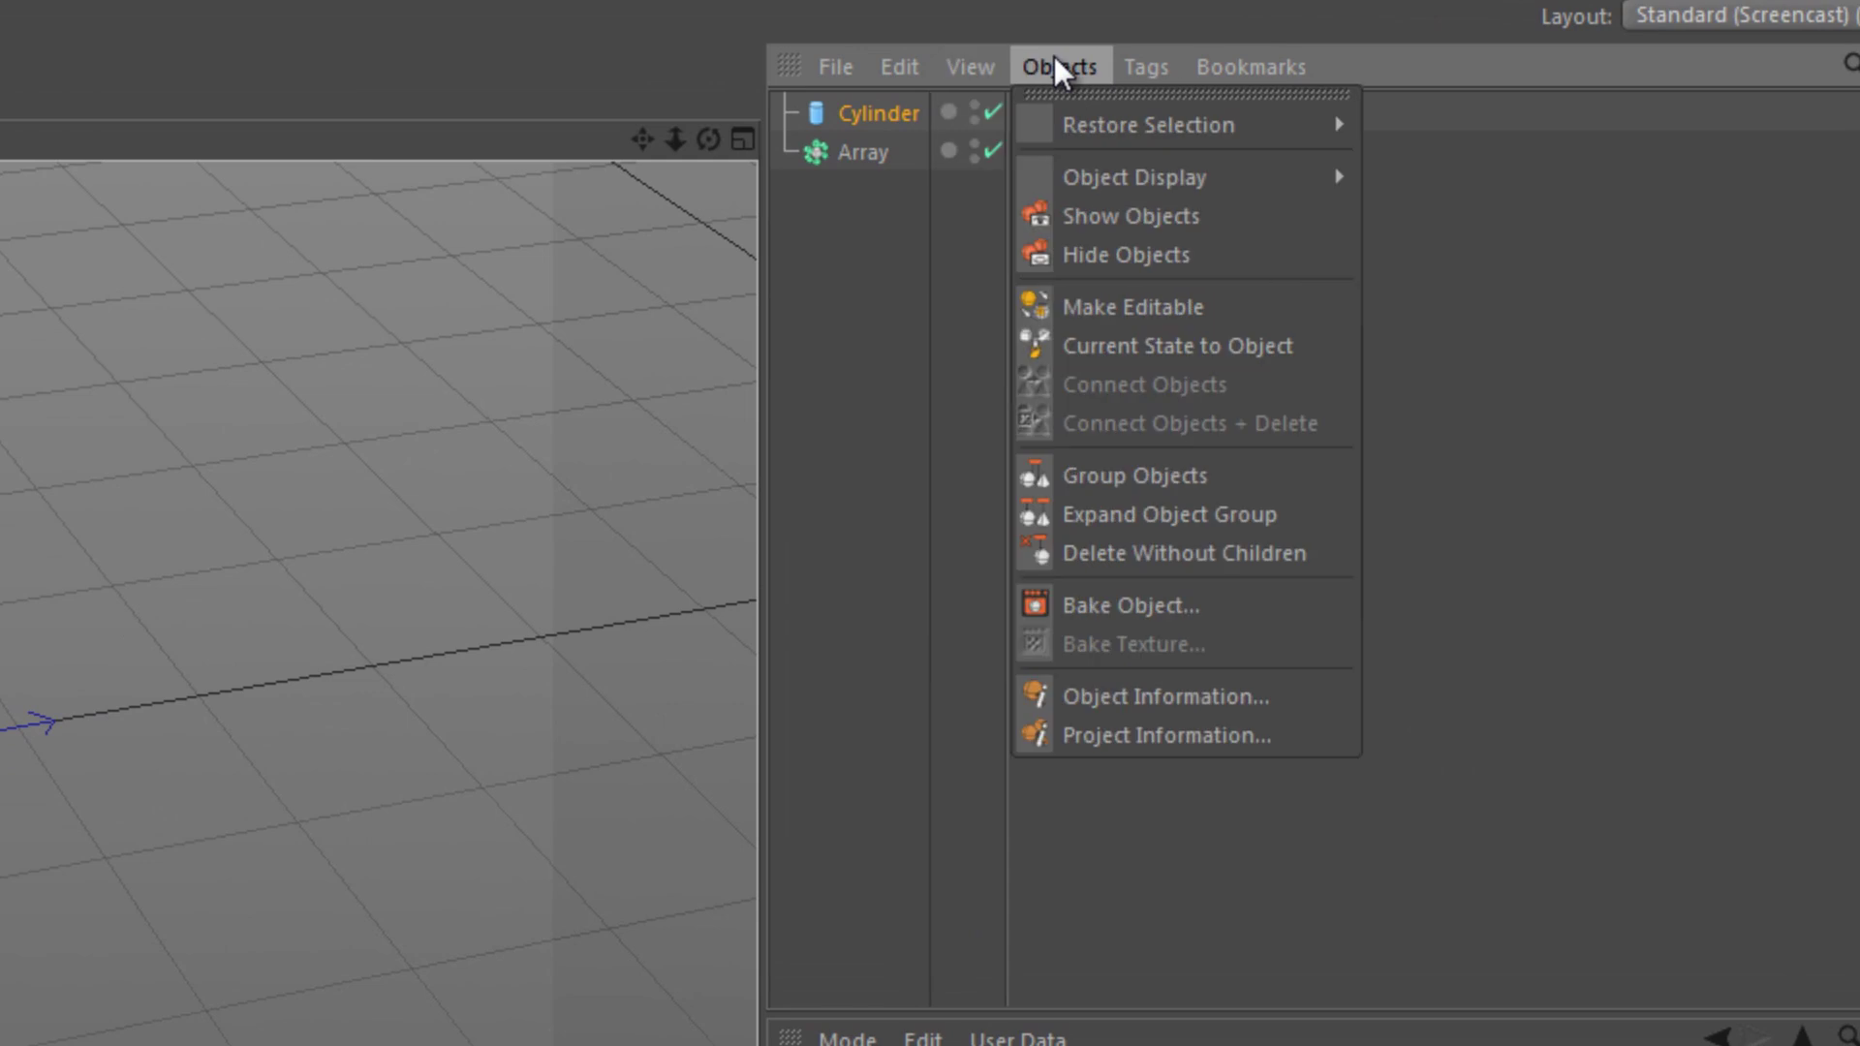
click(1207, 473)
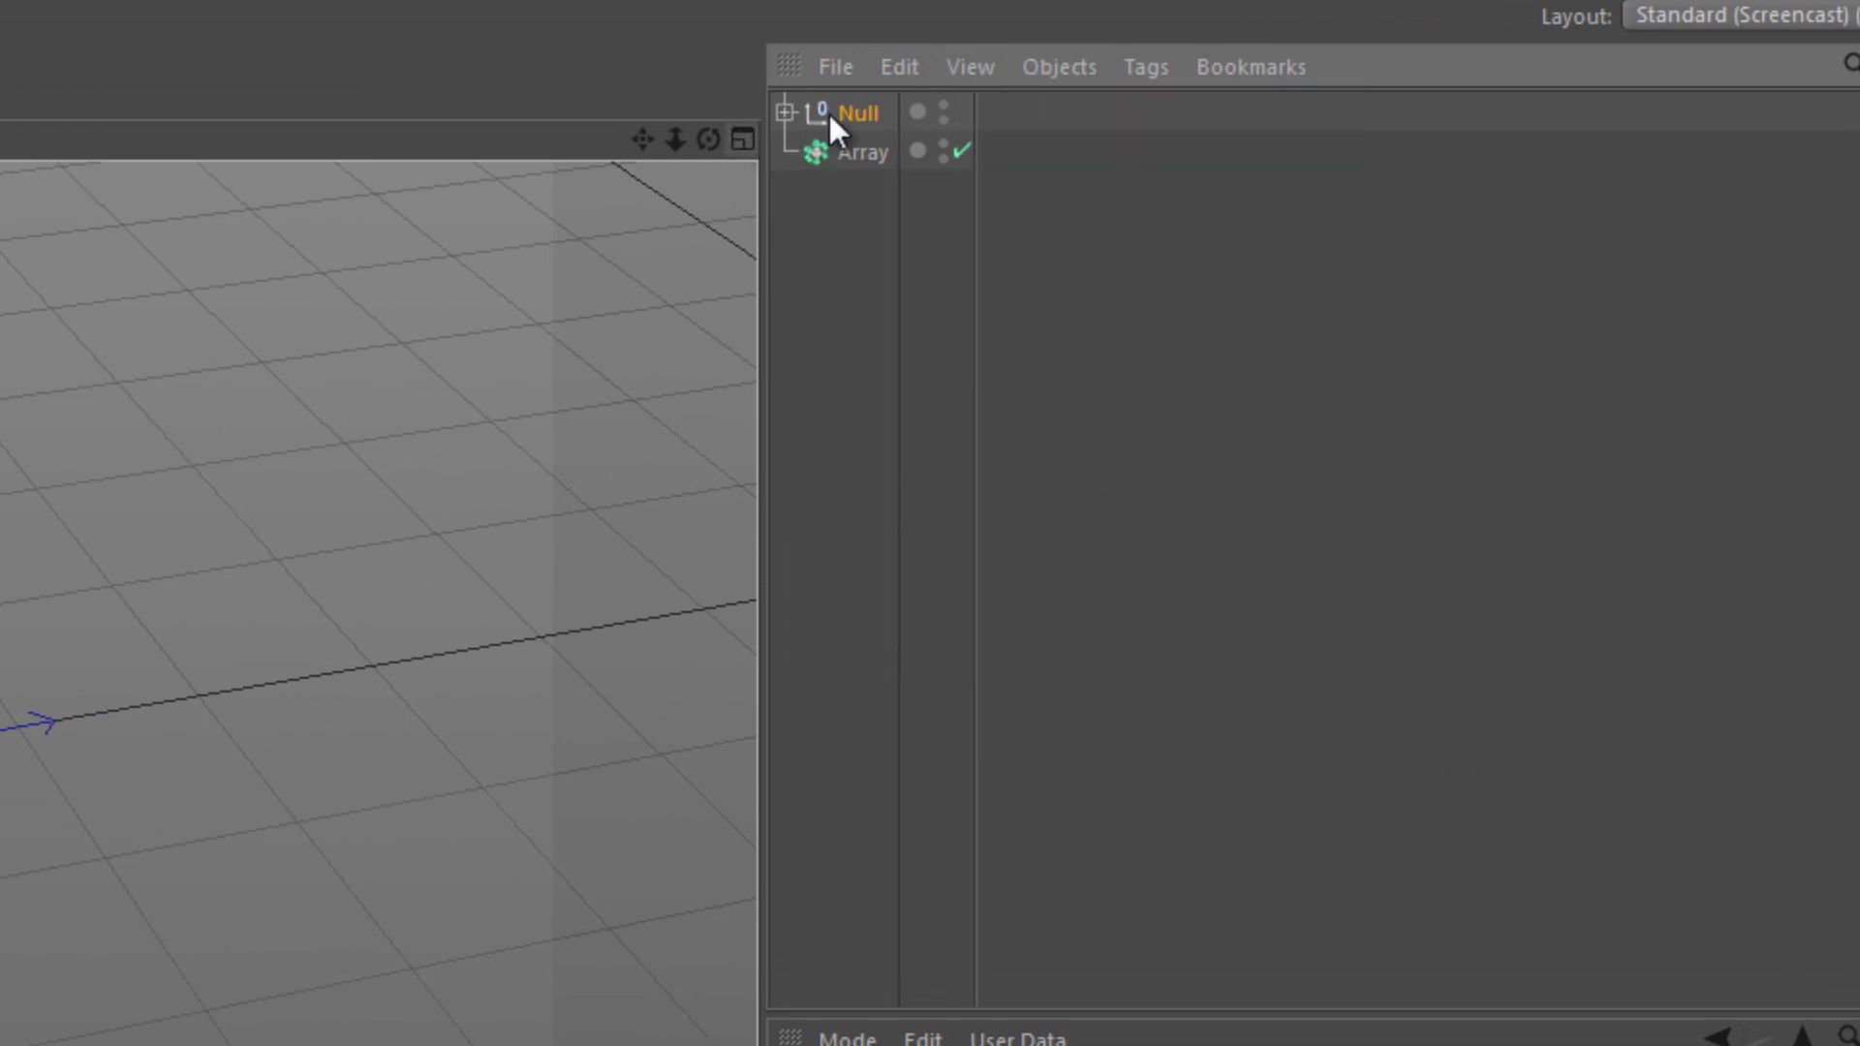
click(786, 113)
click(881, 154)
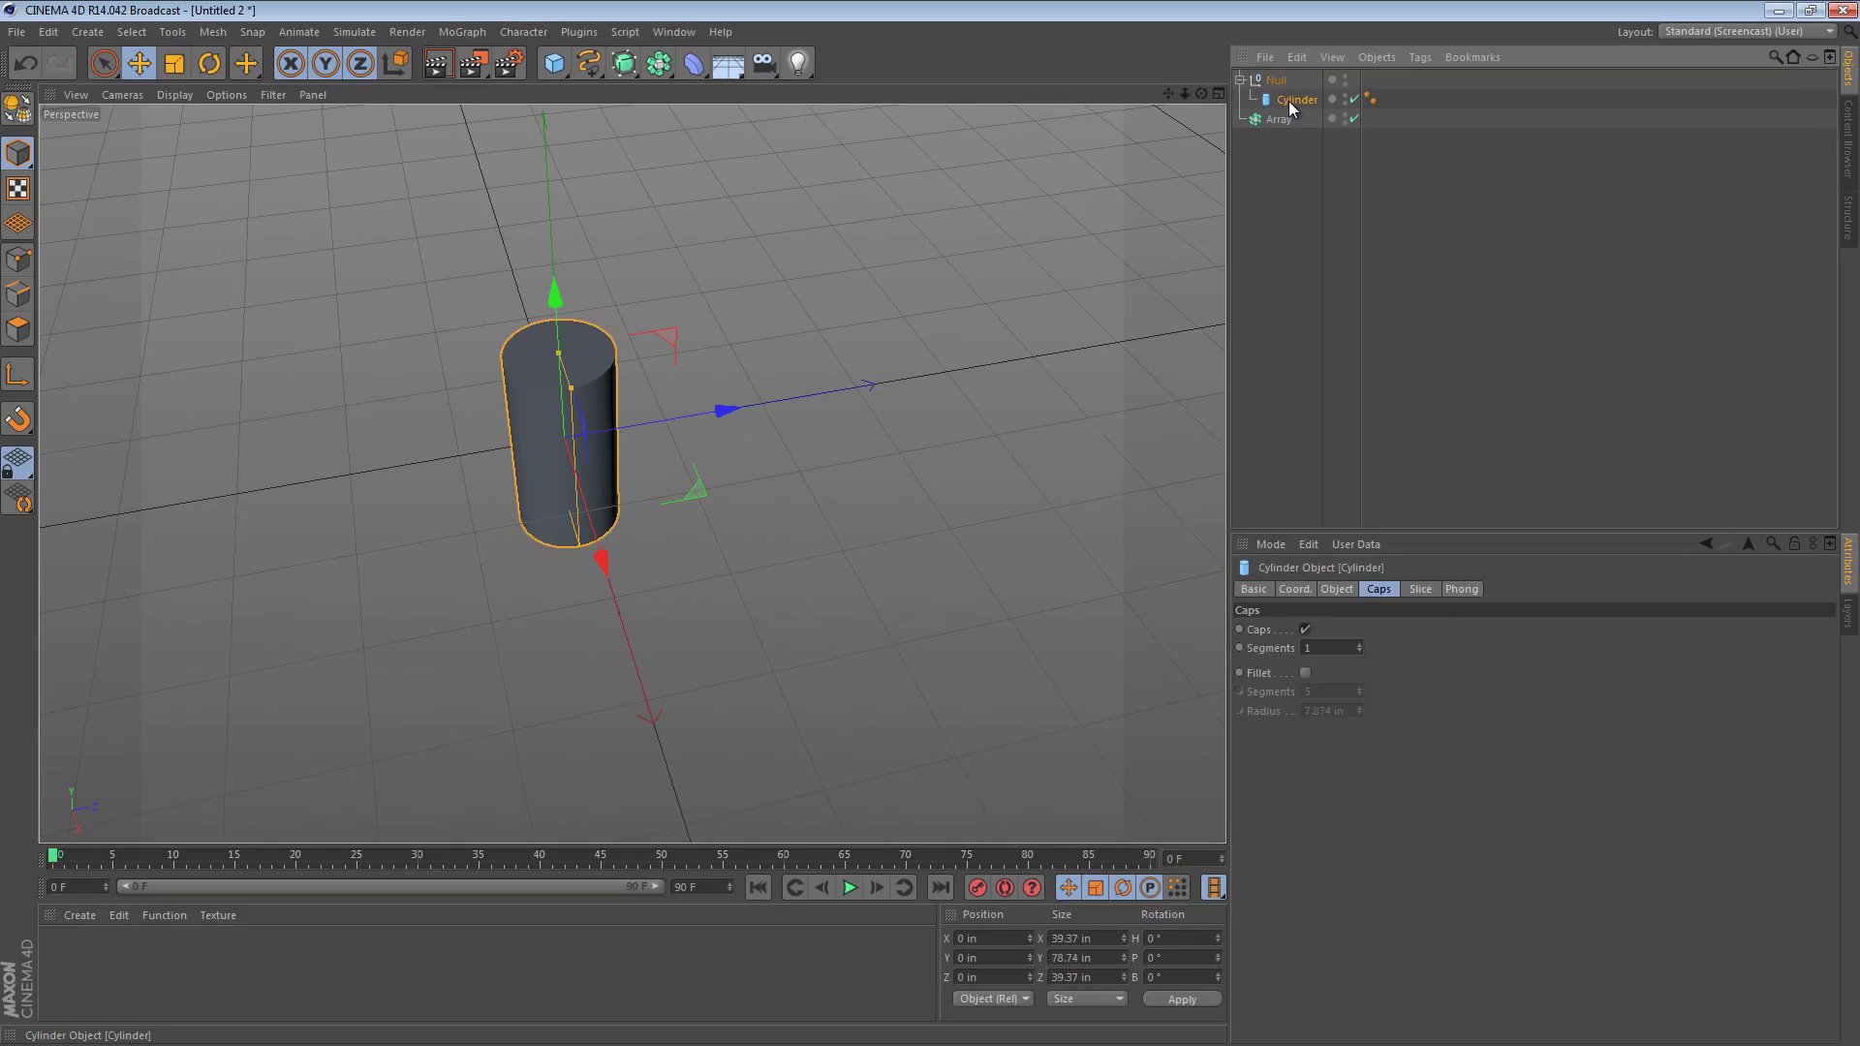
Step: Make the null that holds the cylinder a child of the array
click(1281, 86)
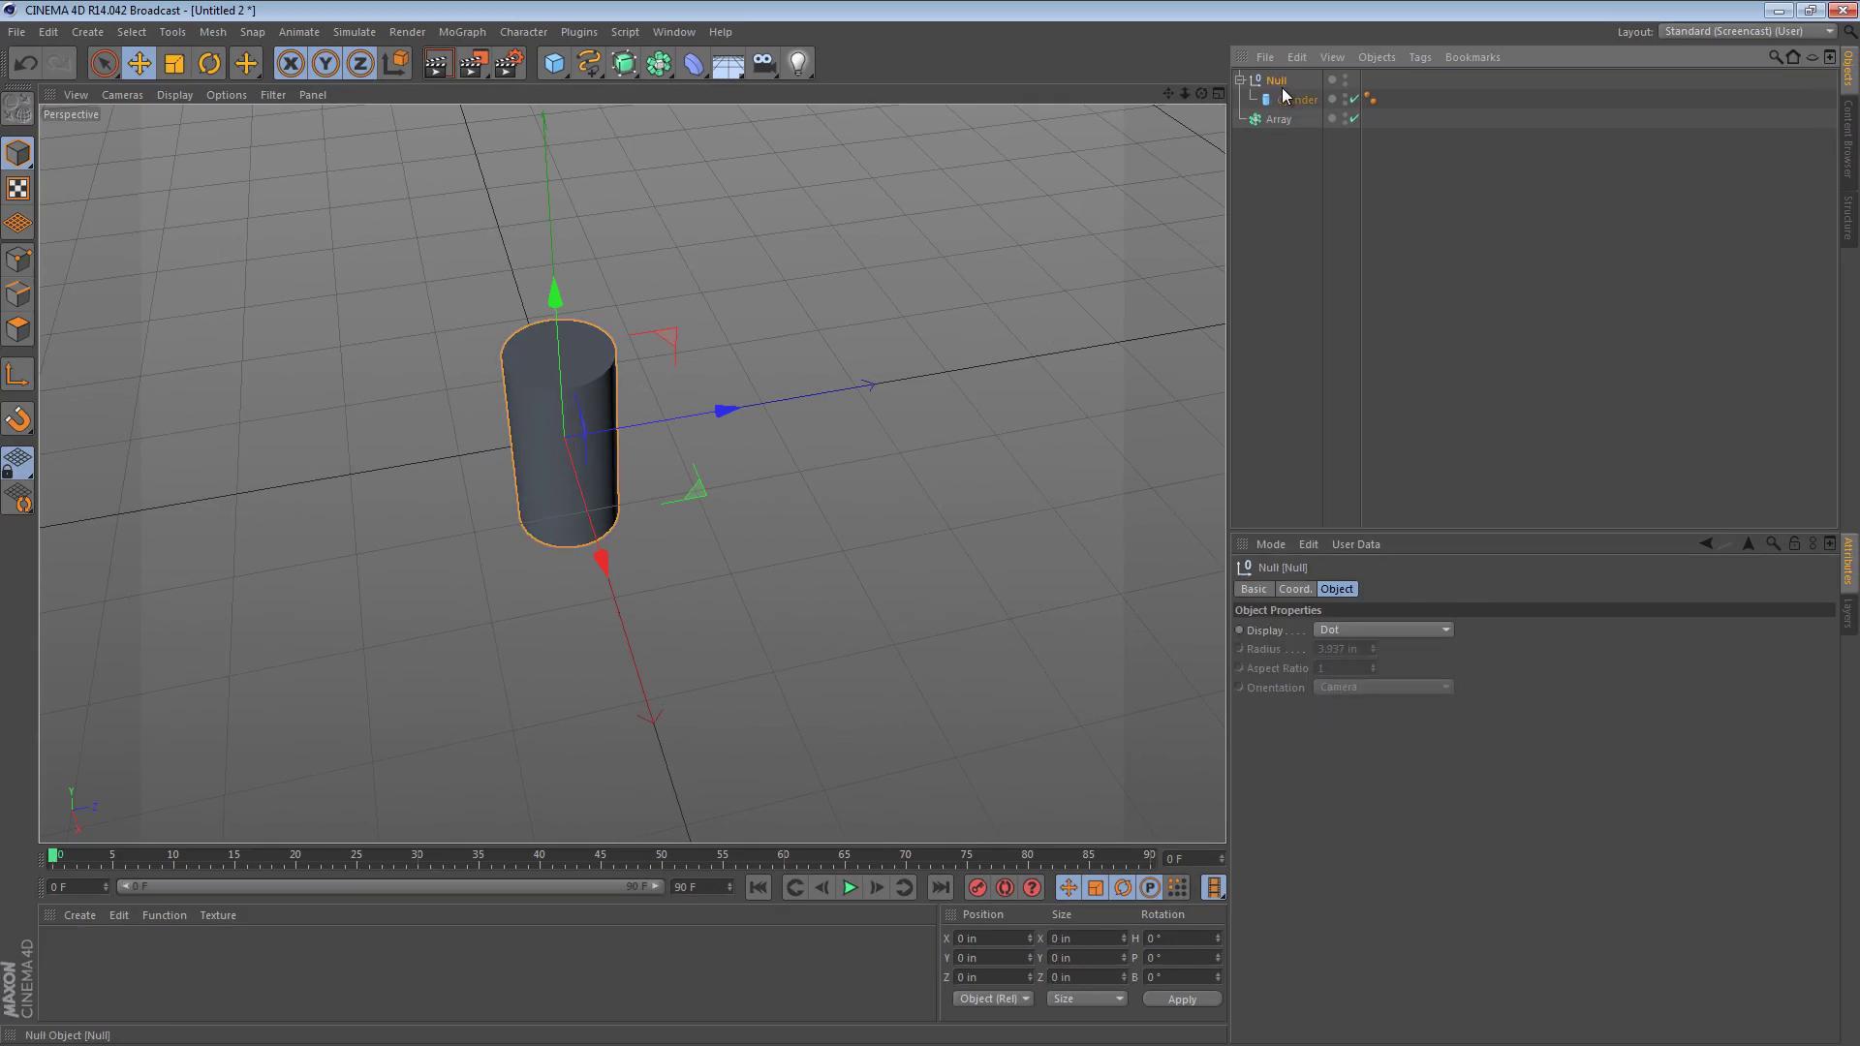
mouse_move(1275, 84)
mouse_down()
mouse_move(1300, 133)
mouse_move(1283, 118)
mouse_up()
click(1283, 119)
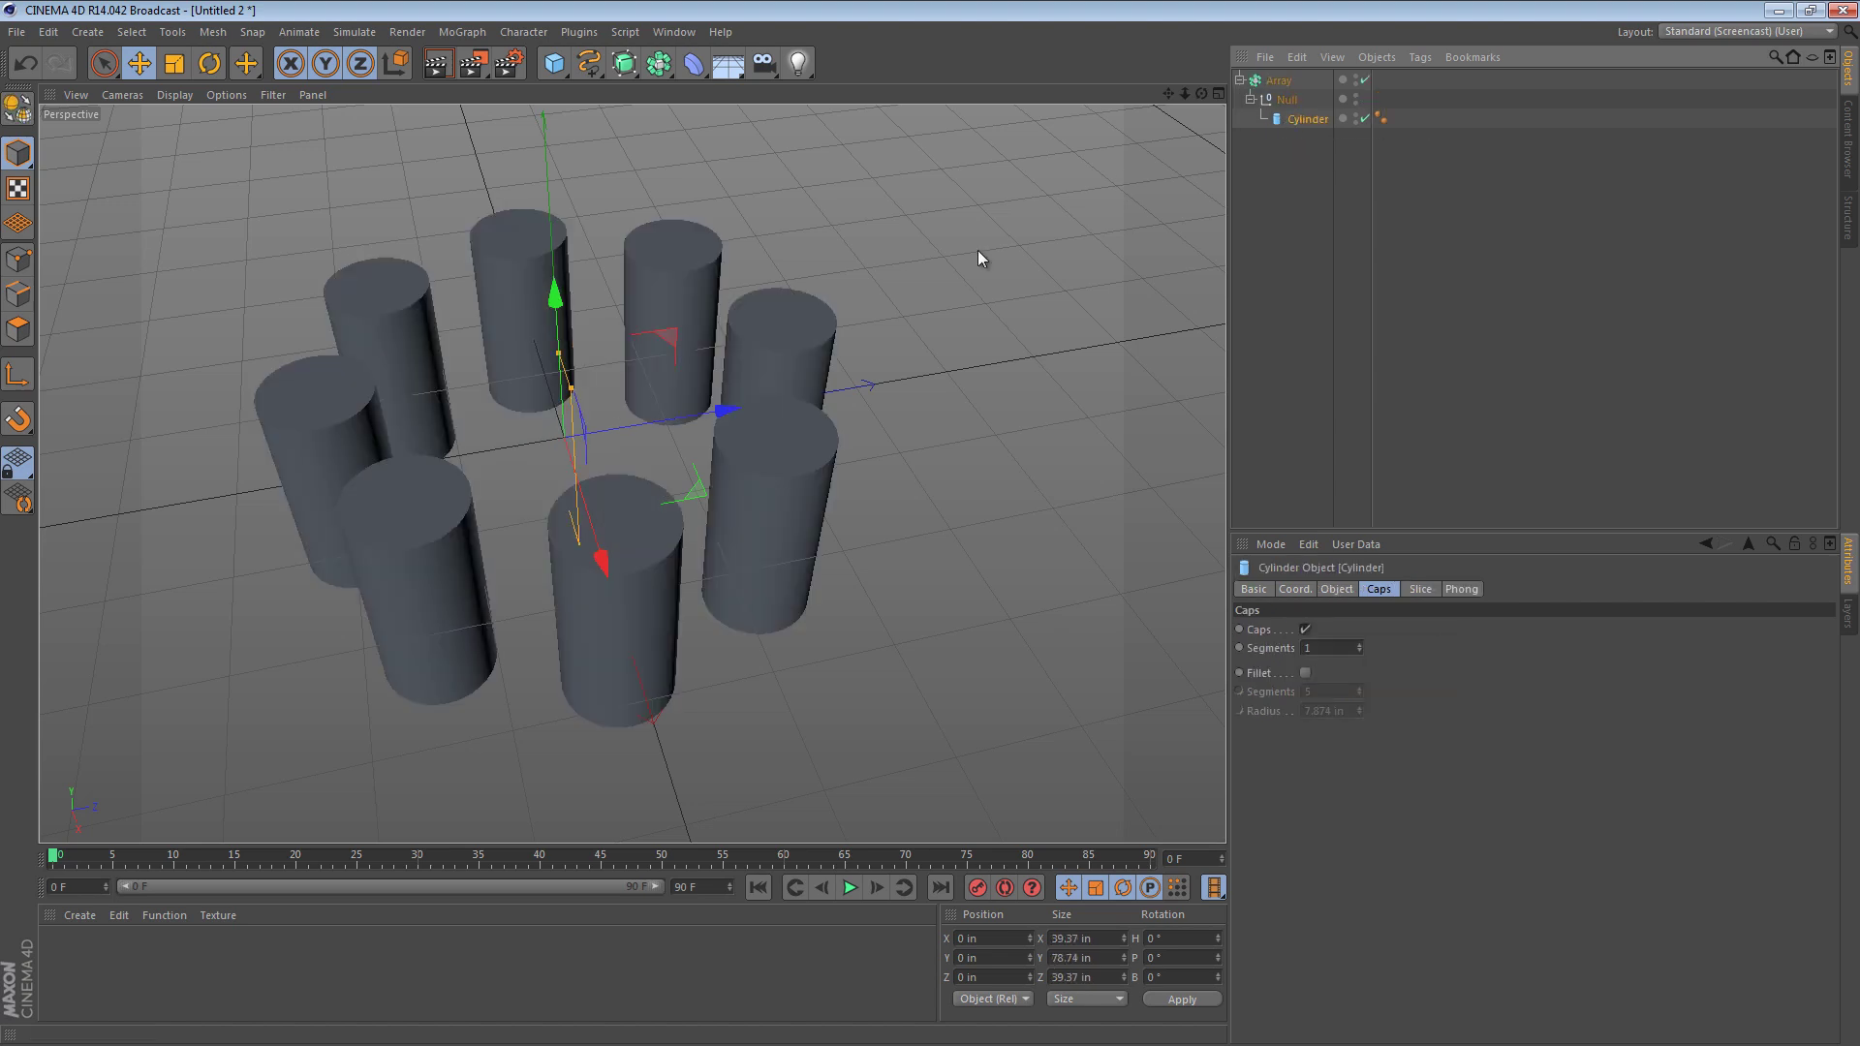
Step: Try moving the nested cylinder along its Z axis and rotating it, undoing each change
drag(733, 412, 787, 408)
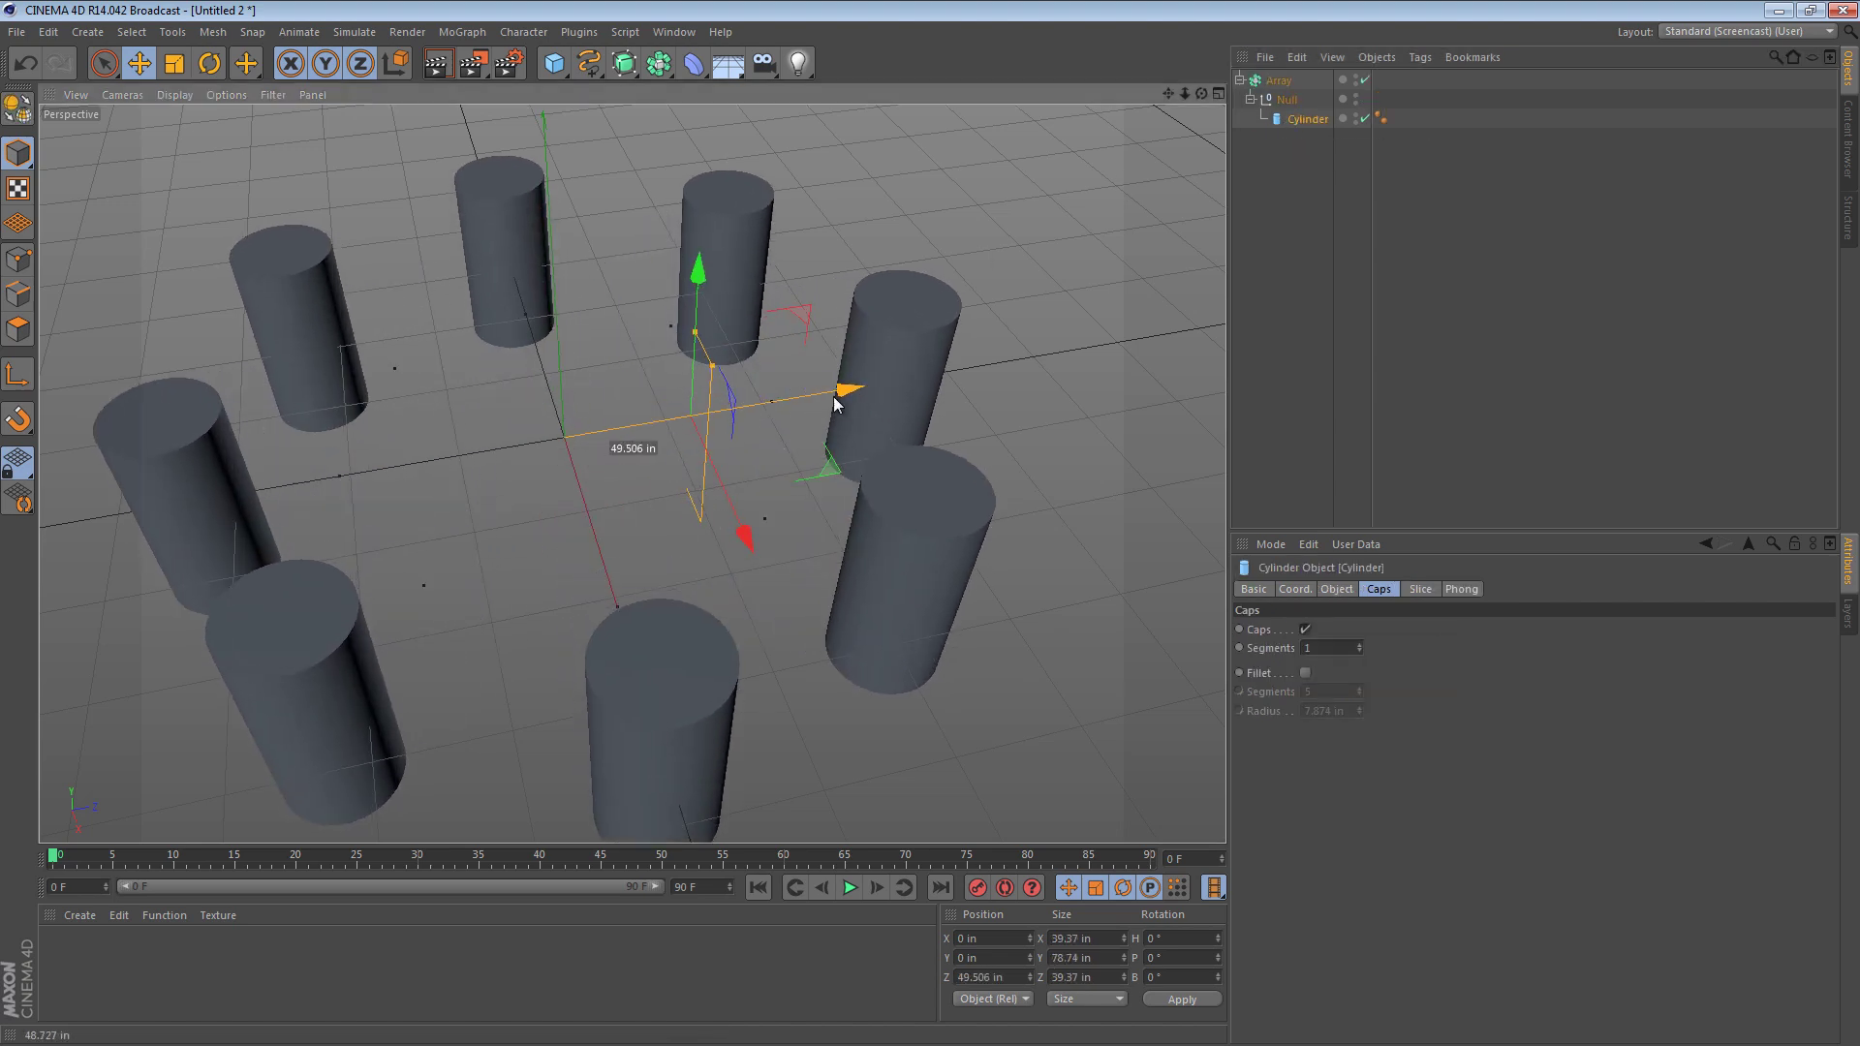
key(ctrl+z)
alt+drag(658, 444, 707, 460)
key(r)
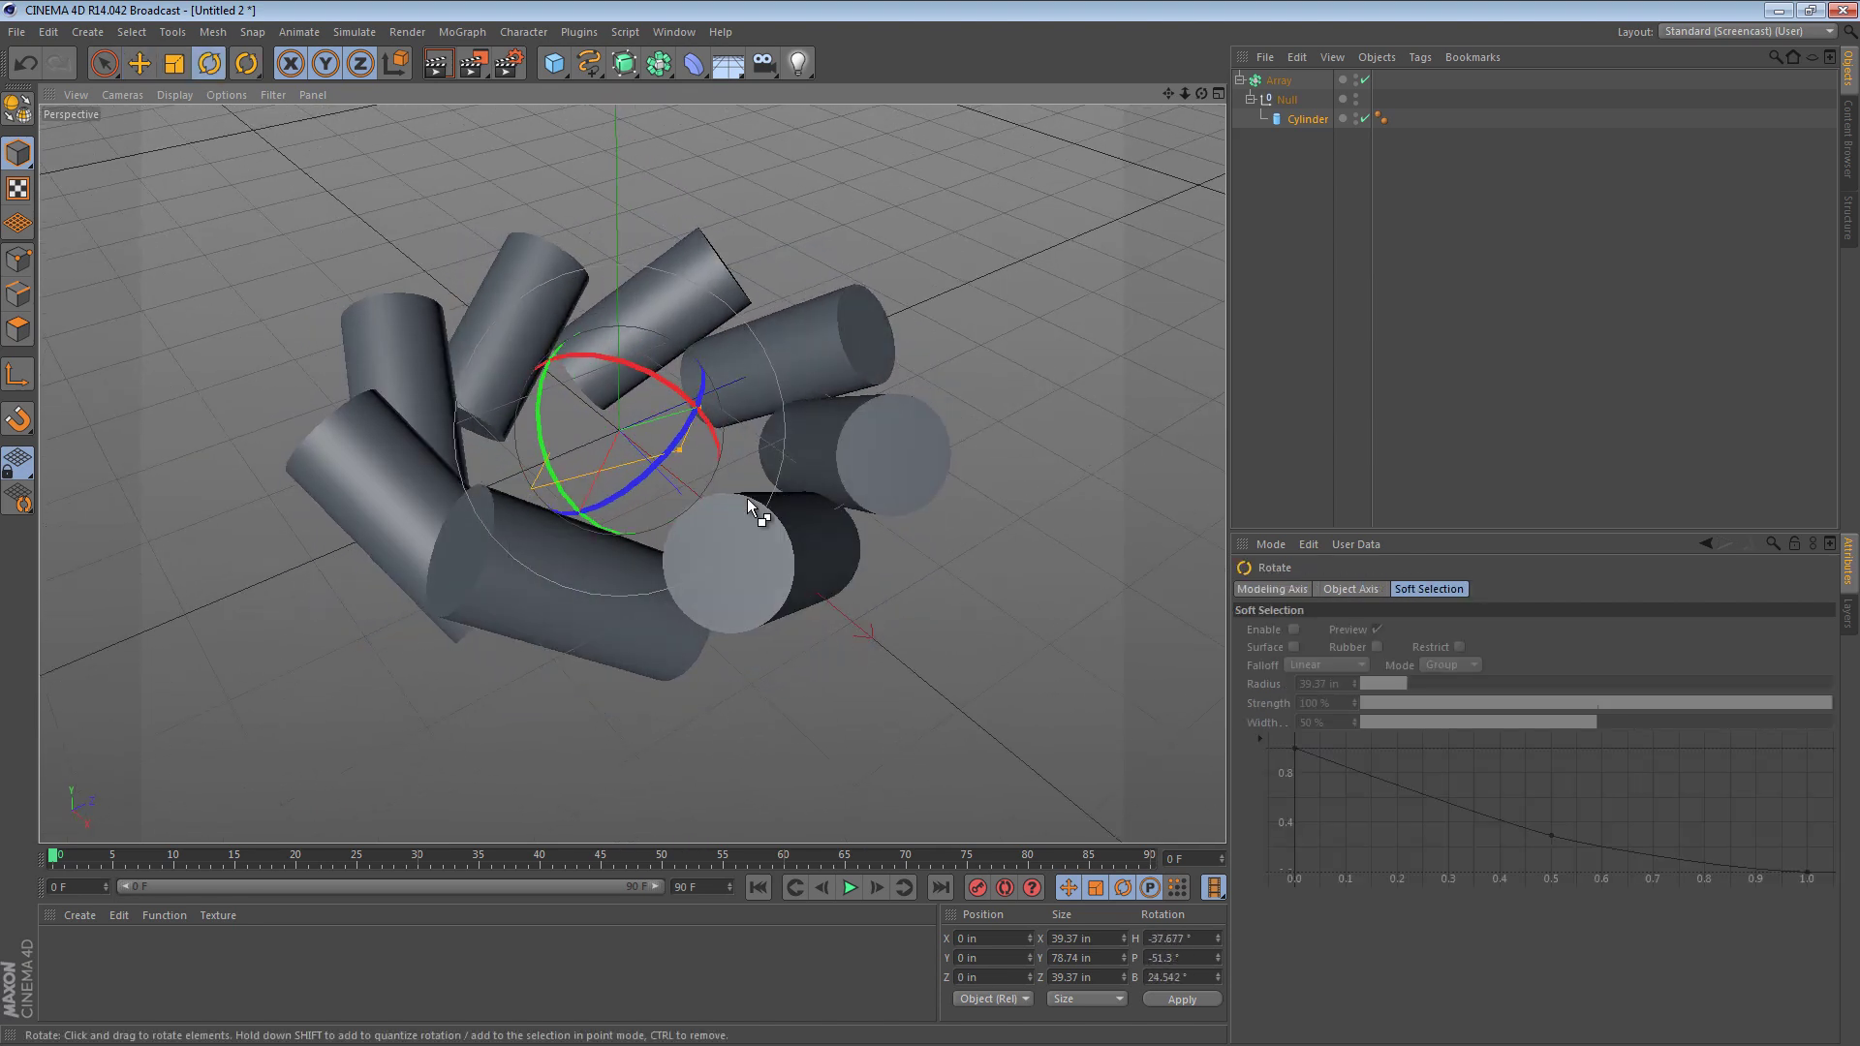
key(ctrl+z)
alt+drag(646, 380, 775, 455)
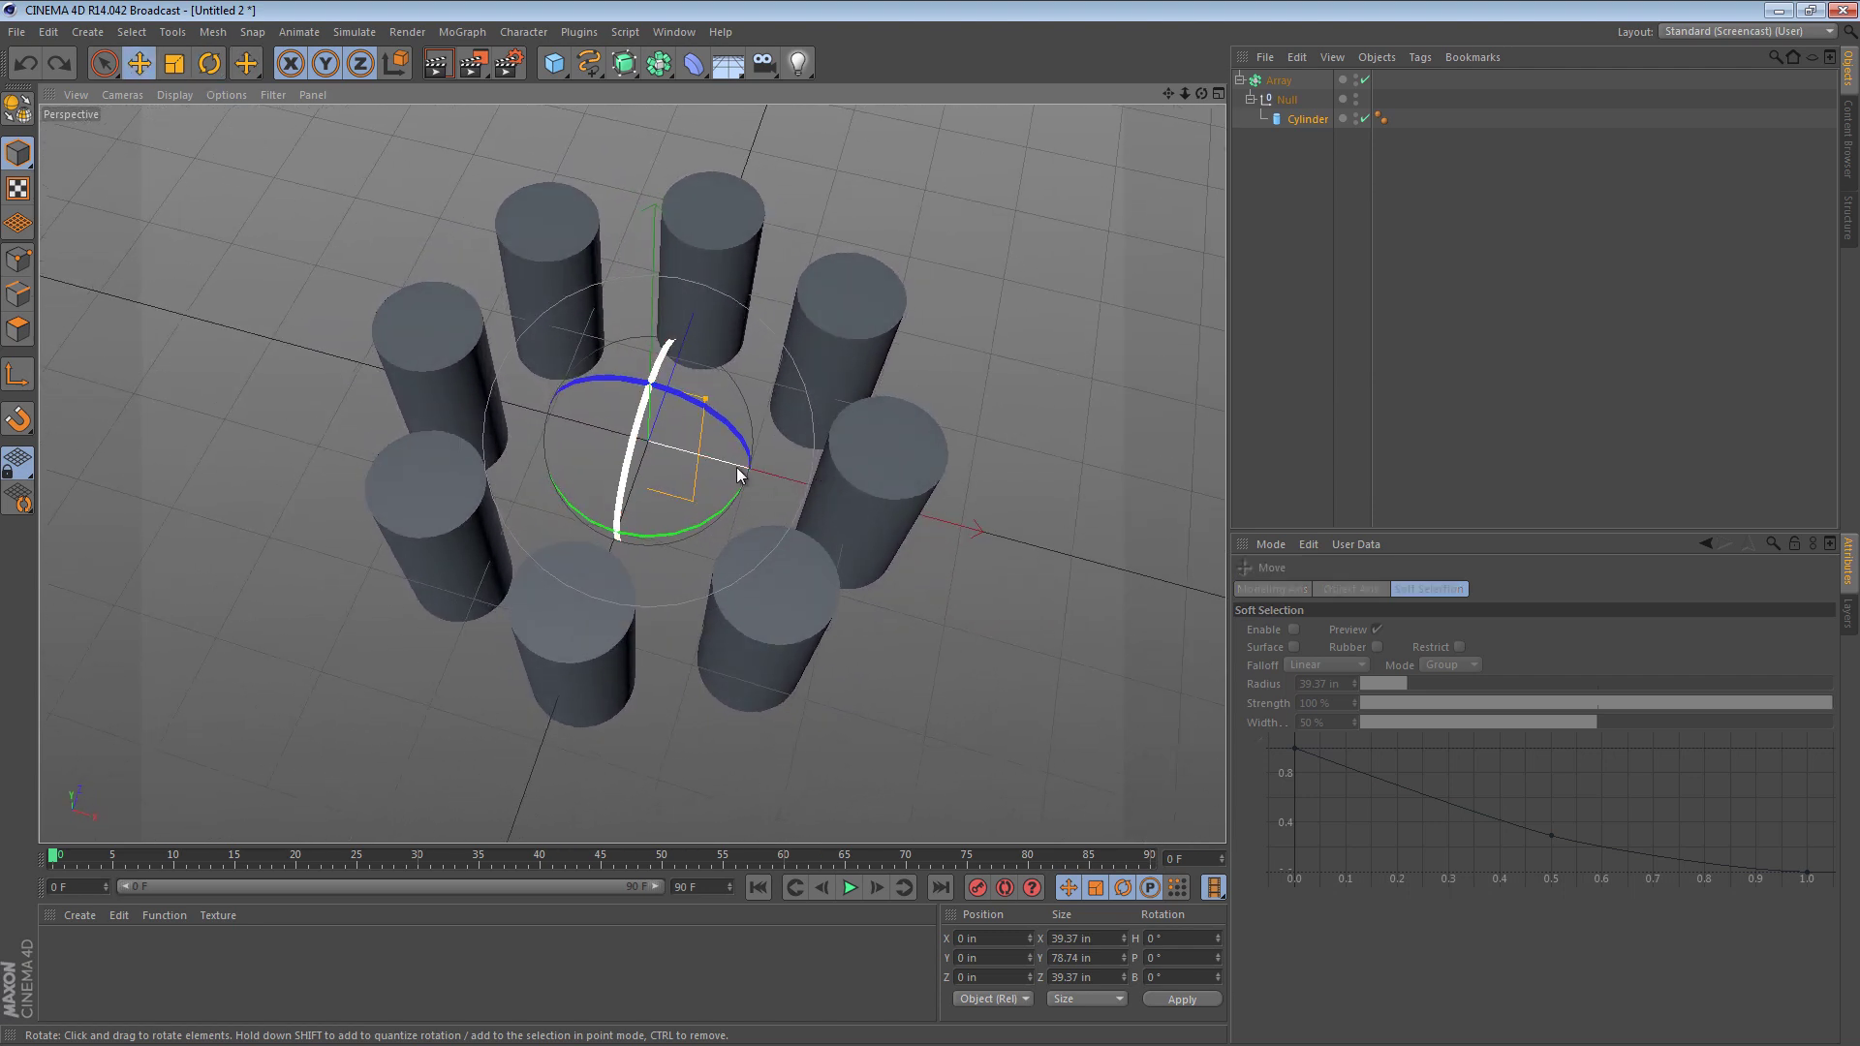
key(e)
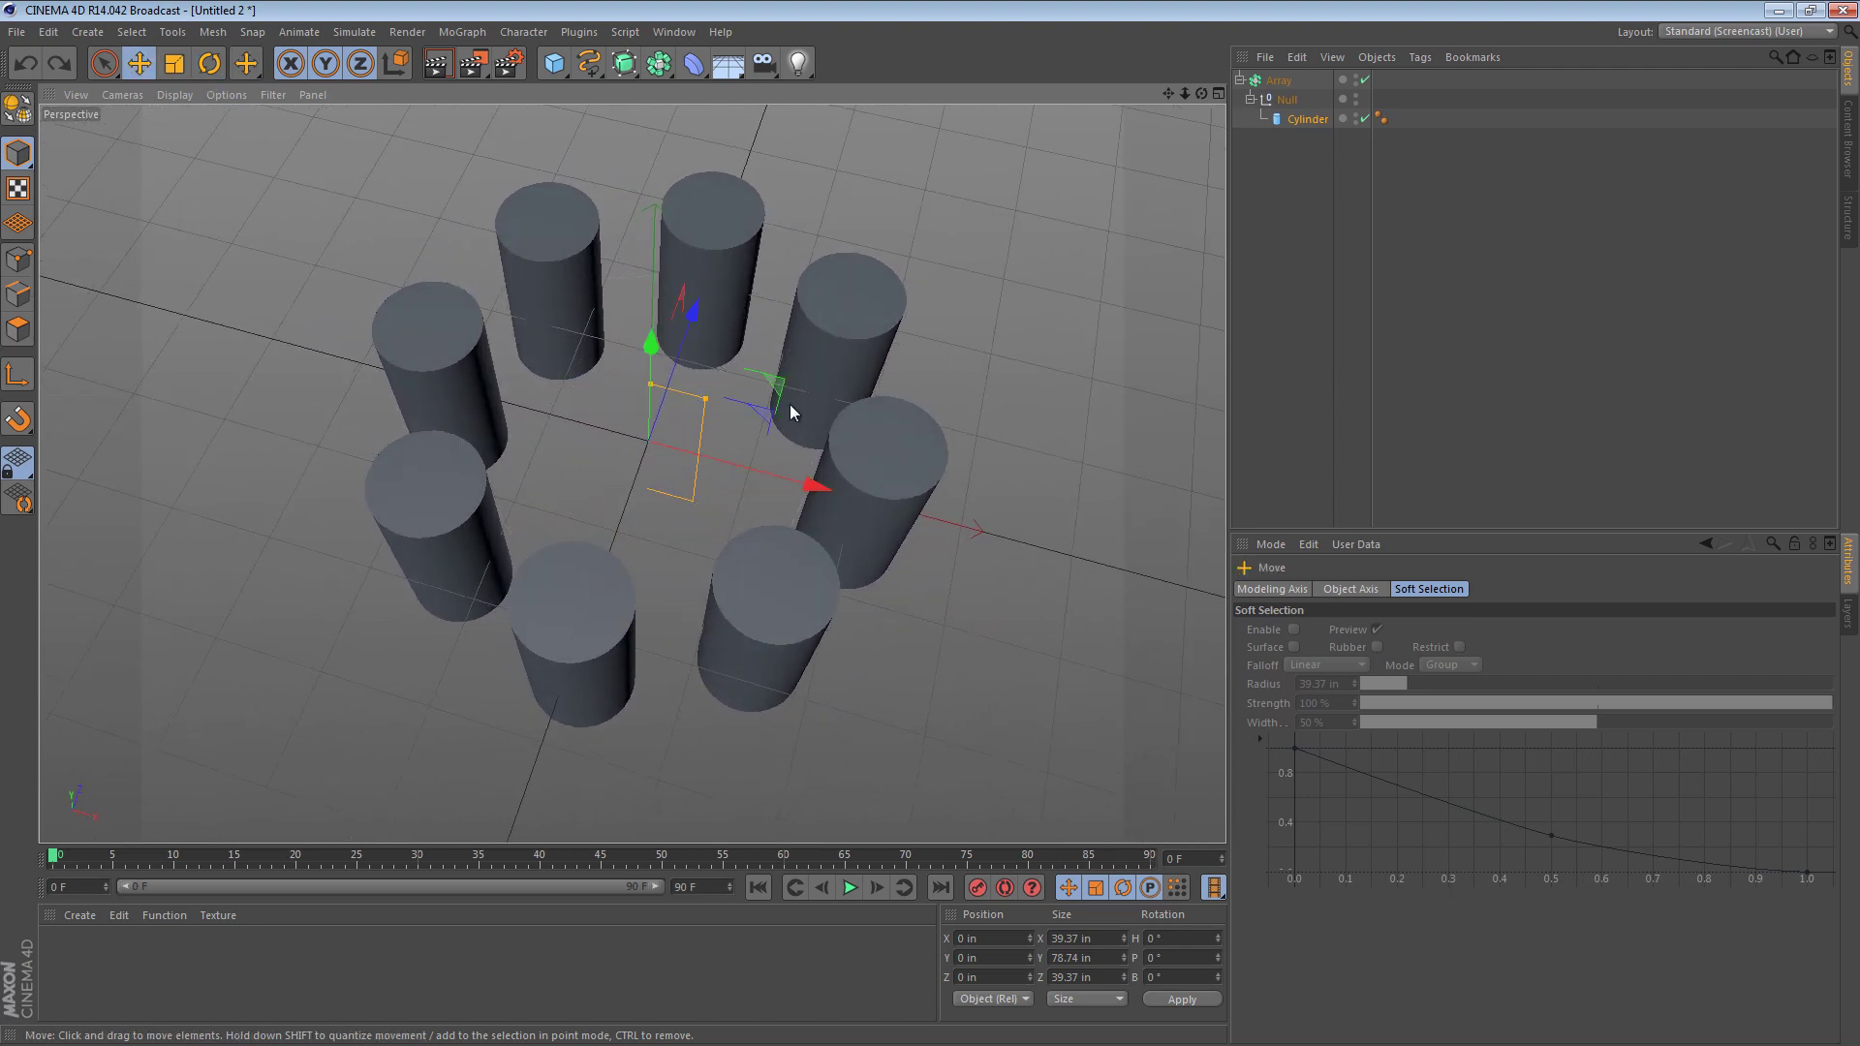
Step: Set the array's radius to 0 and deselect all objects
click(1277, 82)
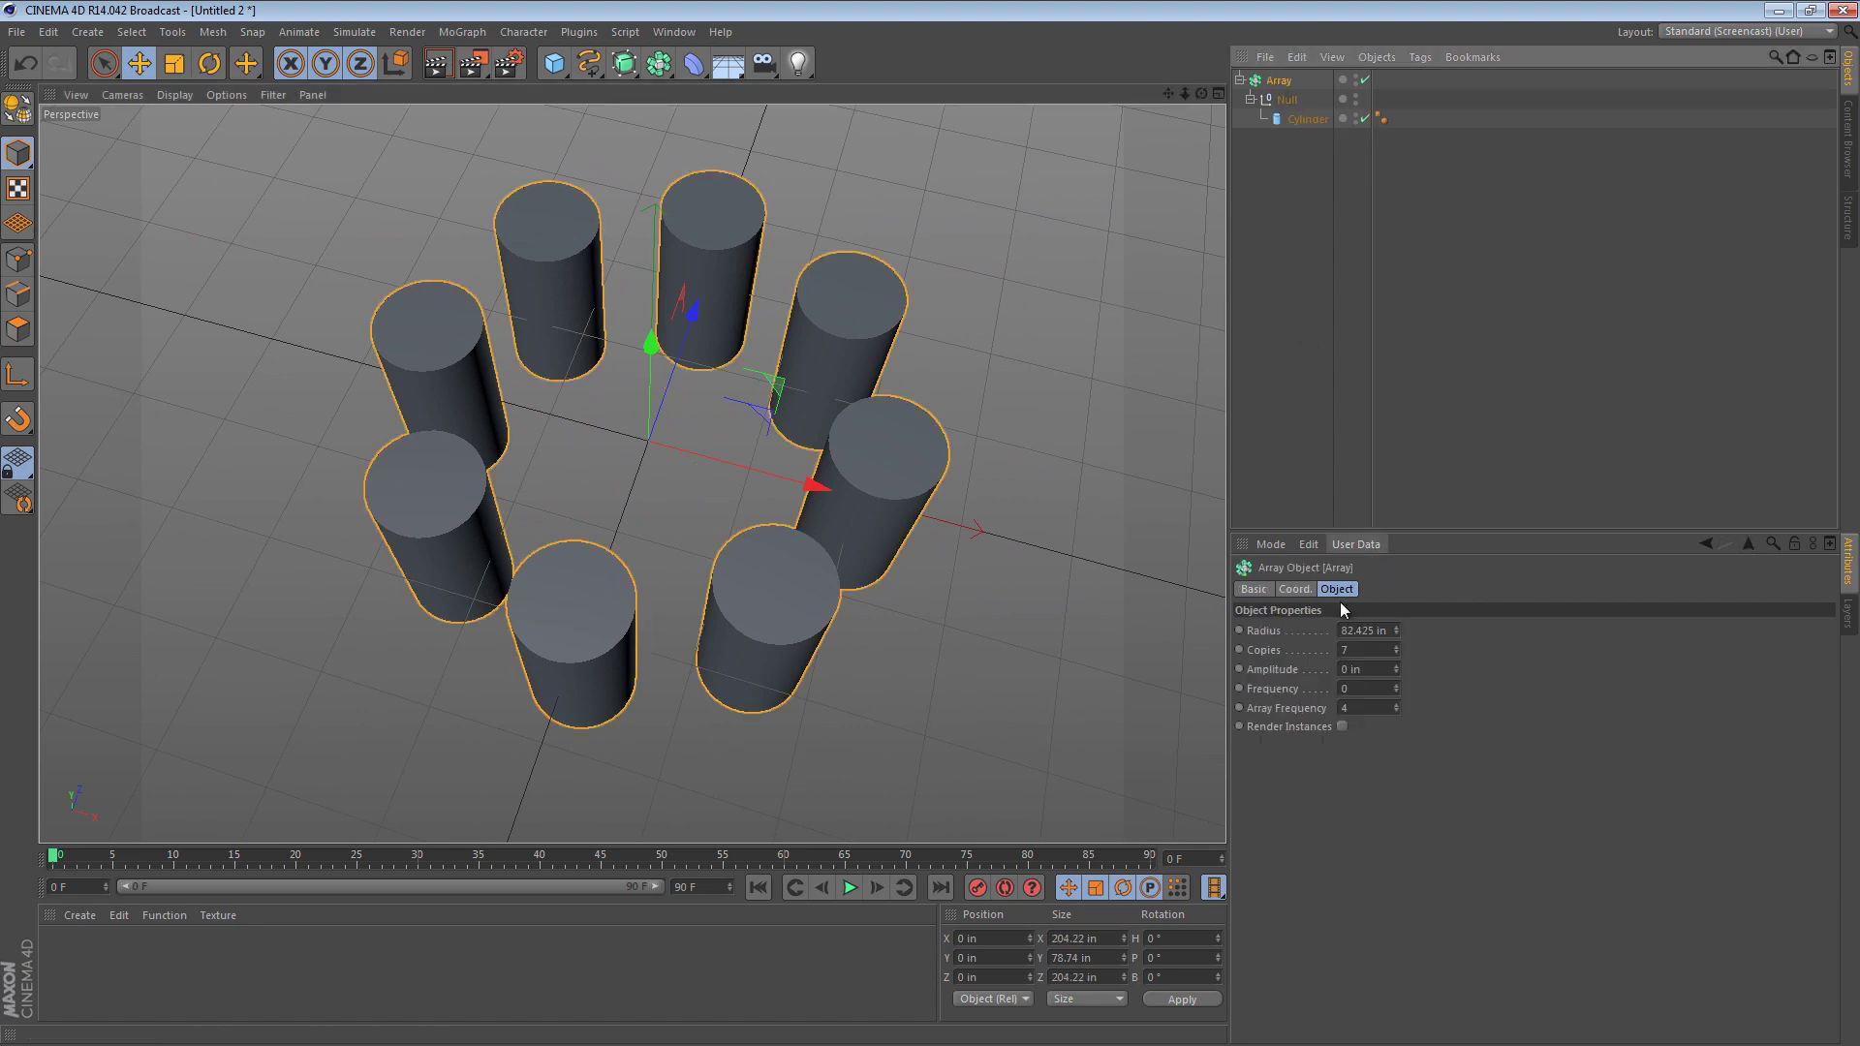
click(1364, 631)
text(0)
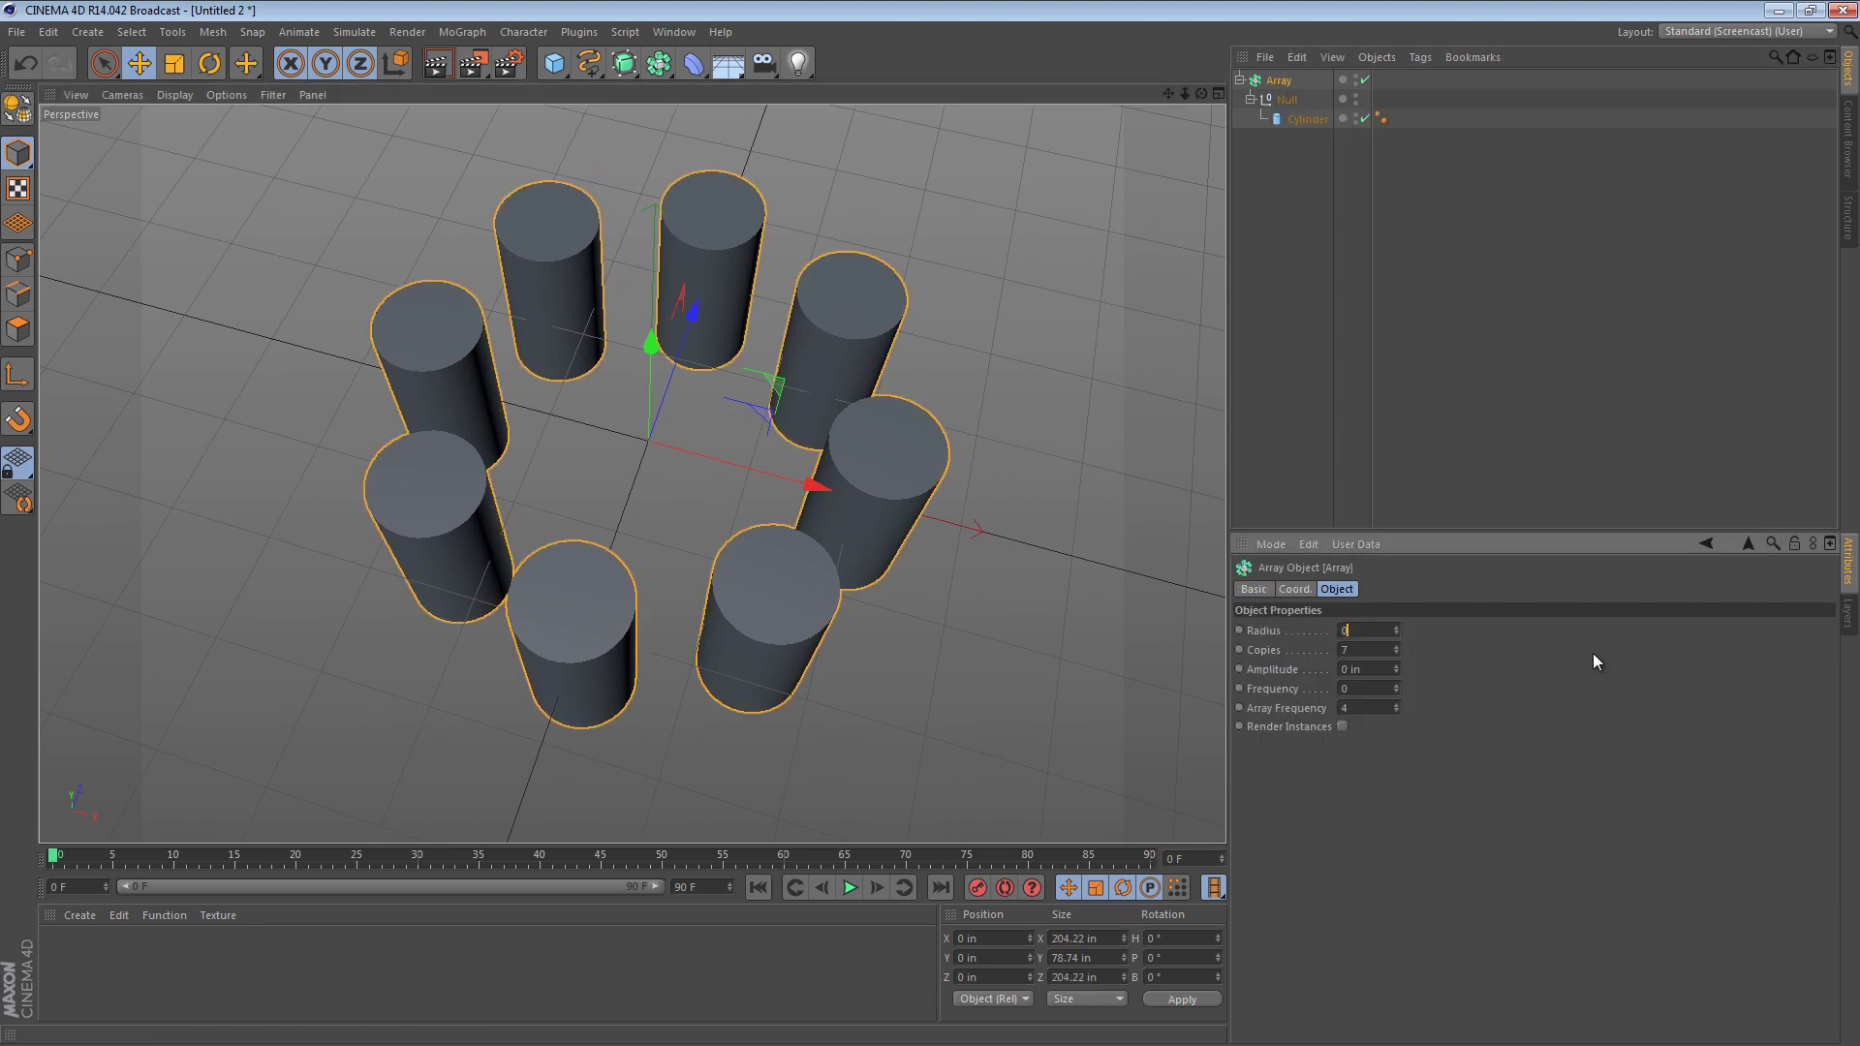
key(Return)
click(1655, 444)
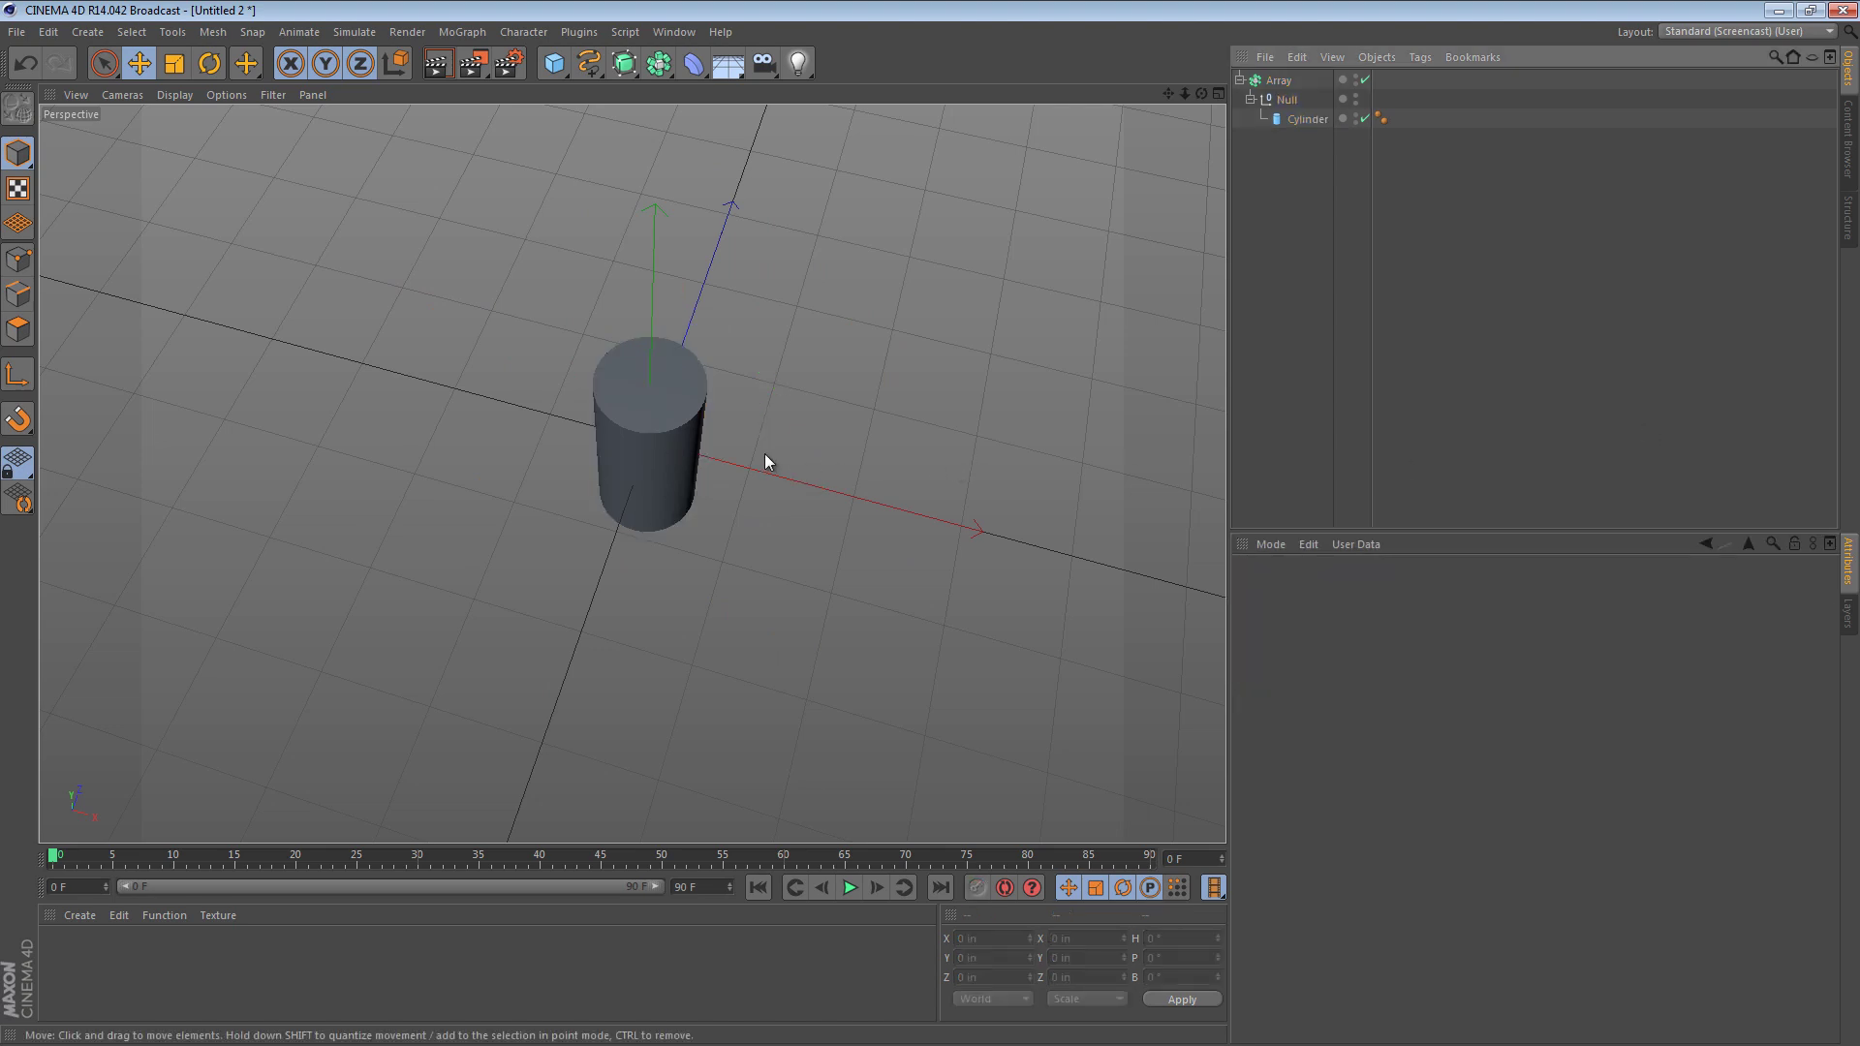
Step: Move the nested cylinder about 125 in along its Z axis to spread the copies into a ring
alt+drag(764, 453, 736, 254)
click(1307, 118)
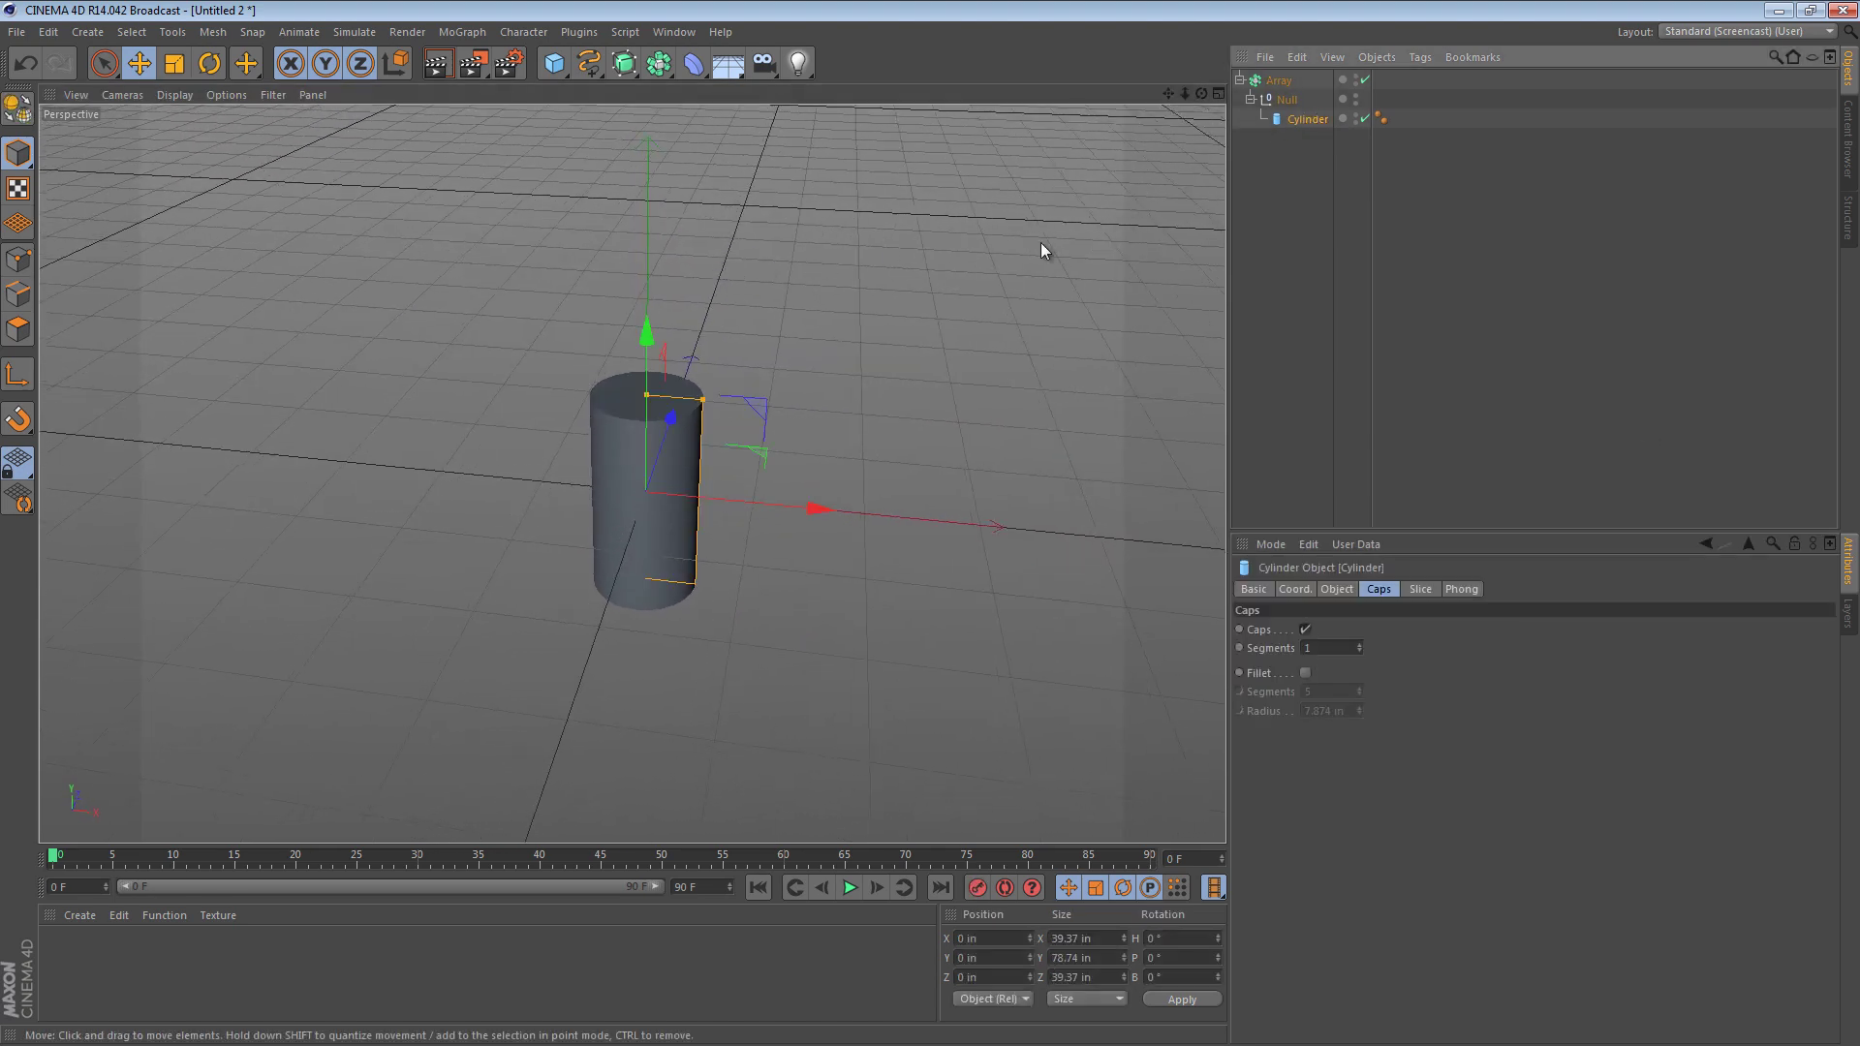
key(e)
alt+drag(618, 461, 1054, 518)
Step: Try rotating the nested cylinder in place, and undo both the rotation and its earlier move along Z
key(r)
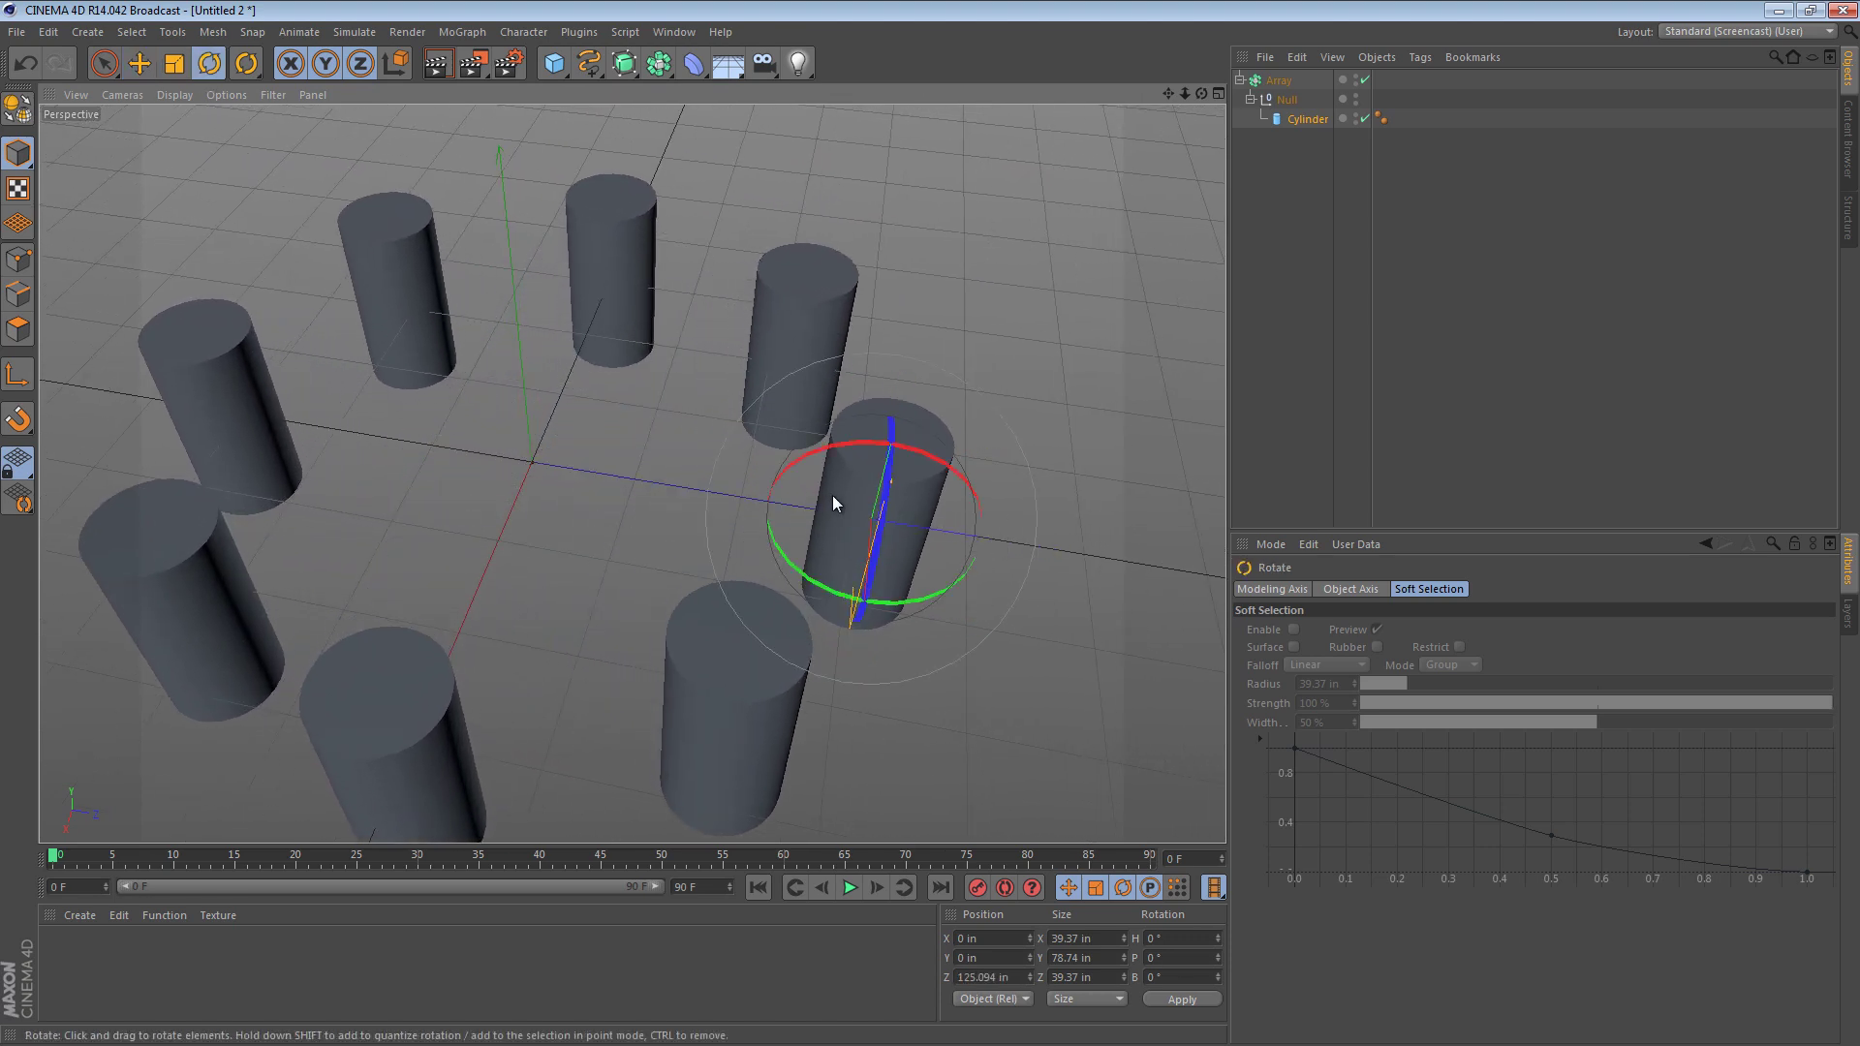
drag(830, 503, 810, 560)
key(ctrl+z)
key(ctrl+z)
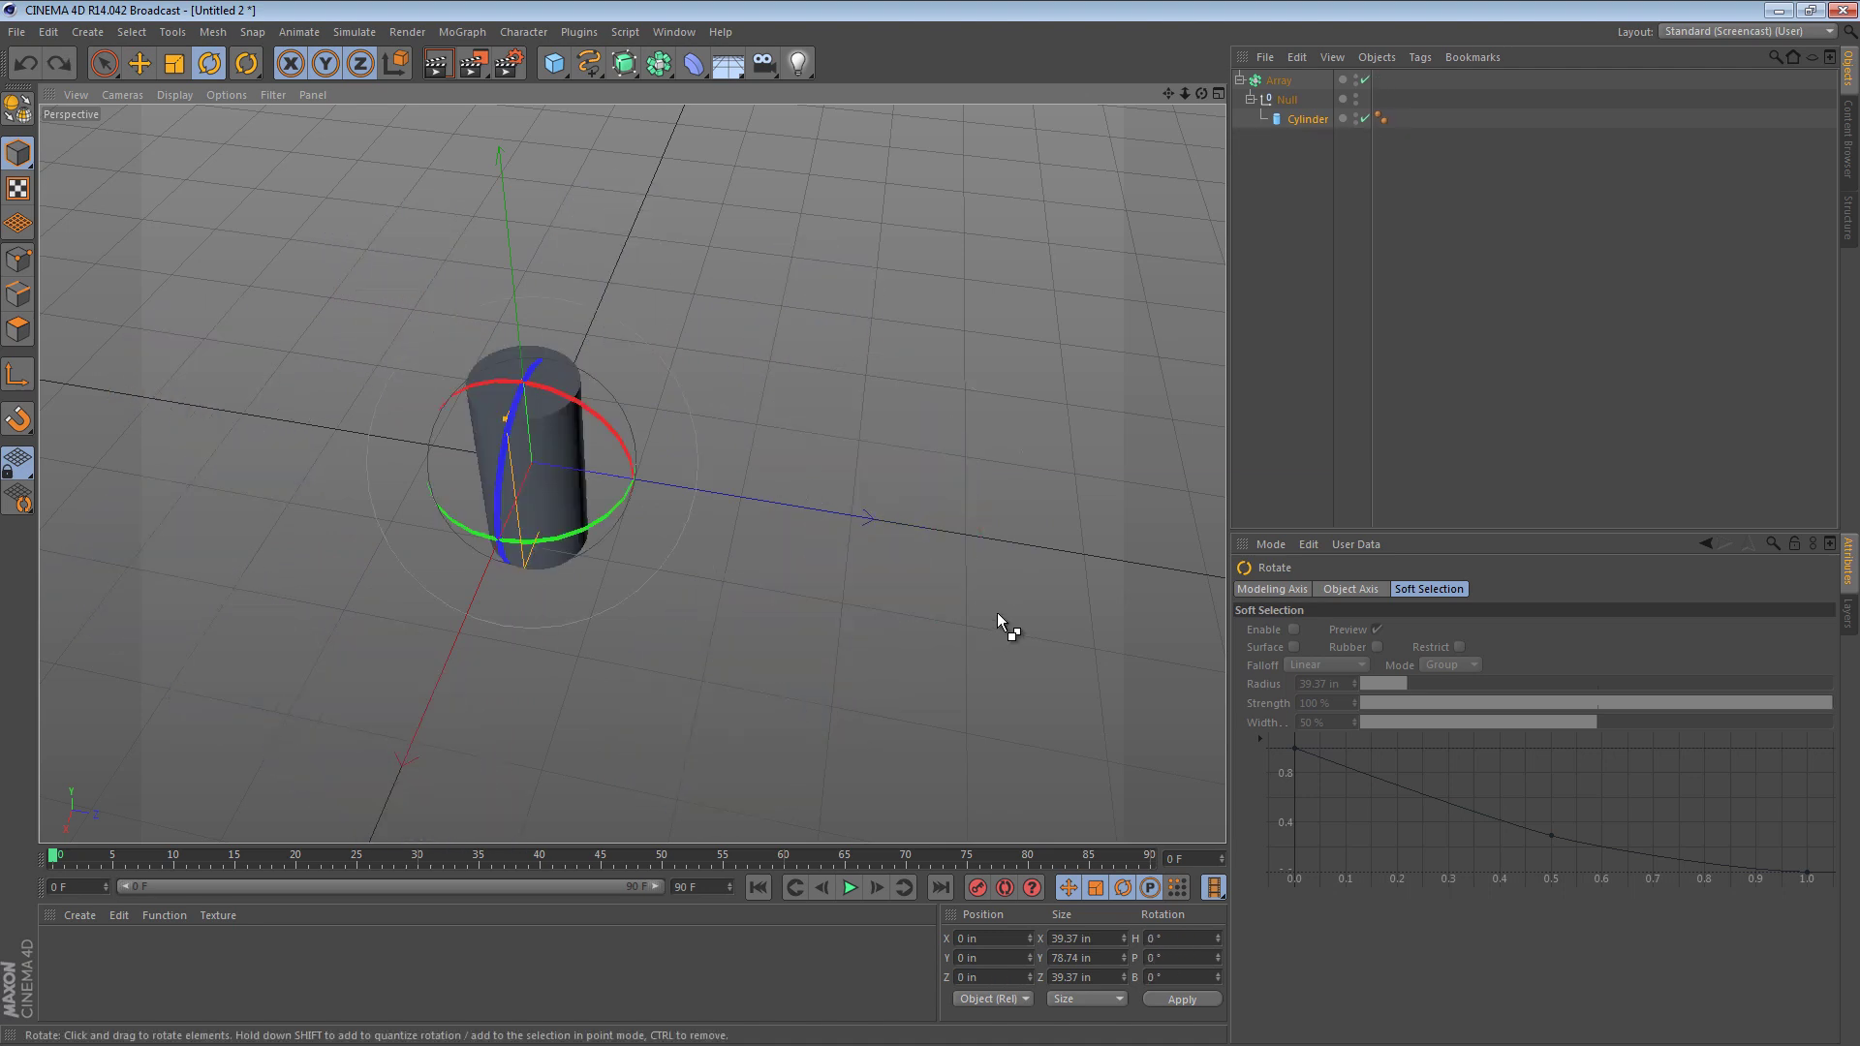
Step: Try moving the nested cylinder about 92 in along its X axis and rotating it, check the top view, and undo both changes
alt+drag(629, 475, 468, 488)
key(e)
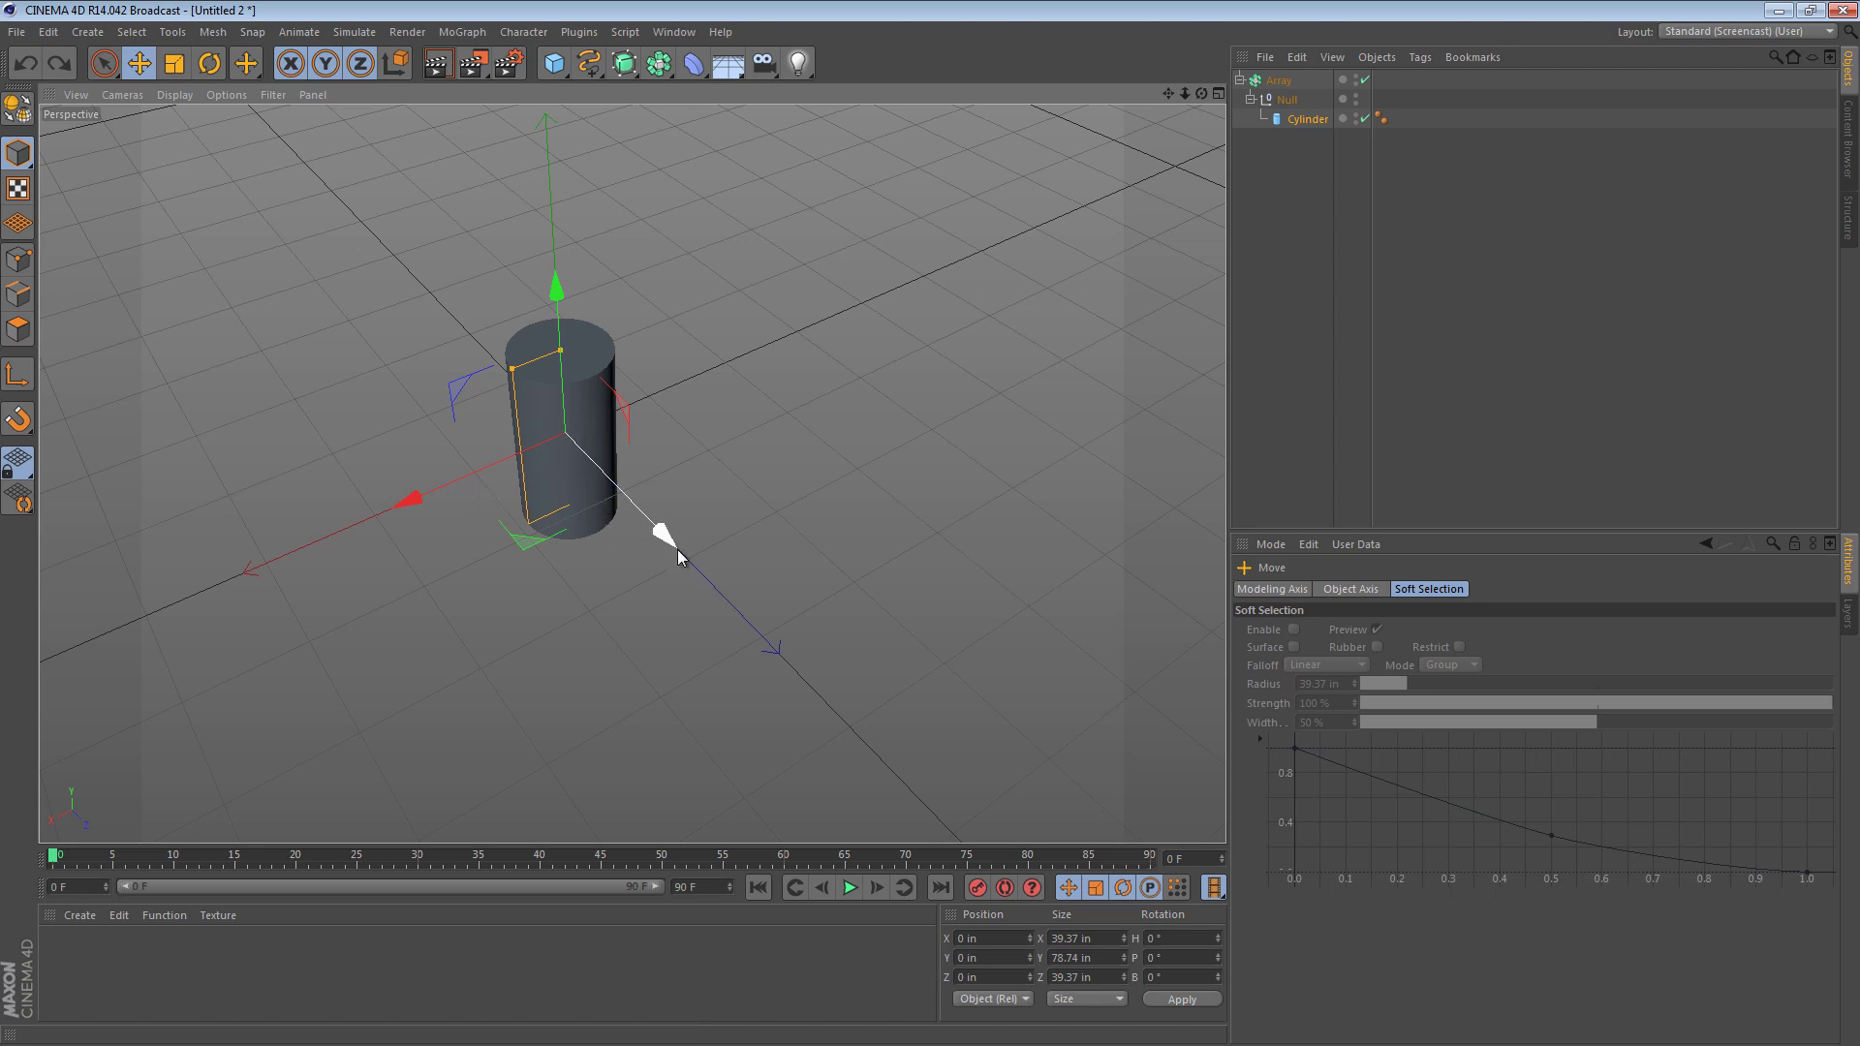
drag(521, 462, 270, 532)
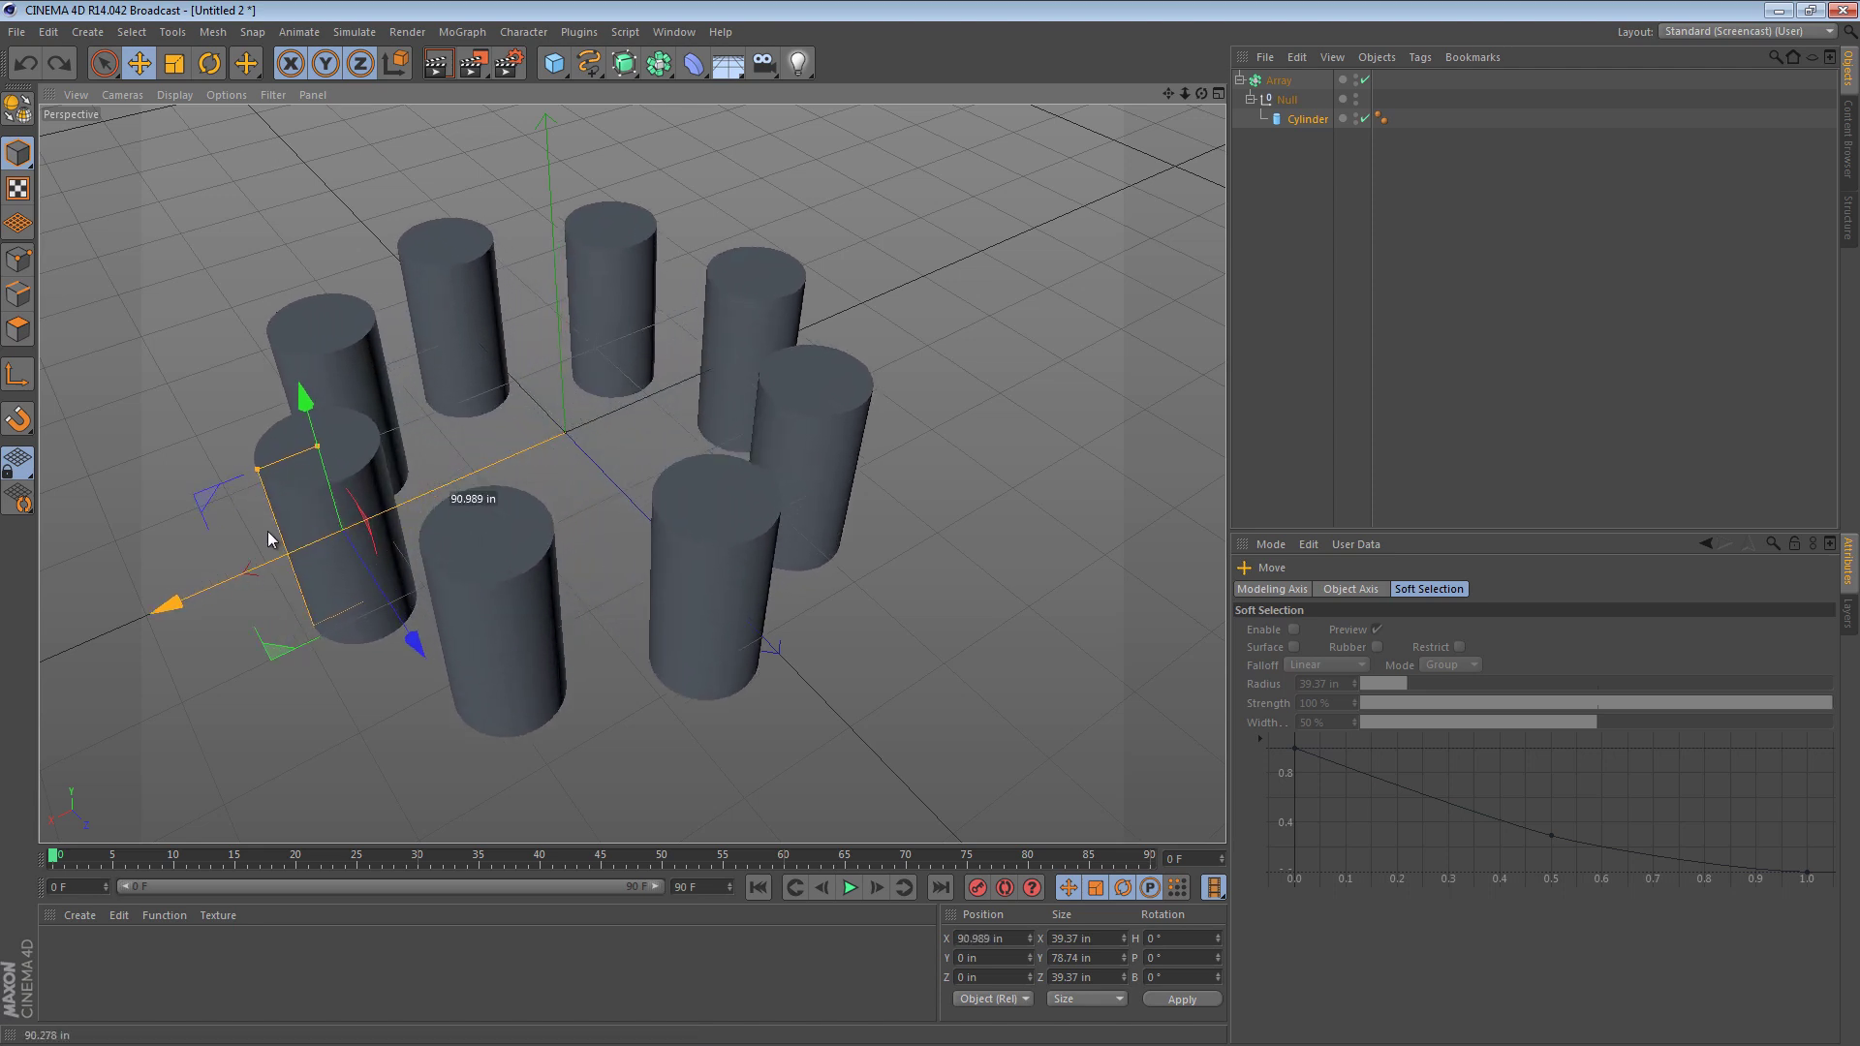
key(r)
drag(365, 475, 297, 517)
key(F2)
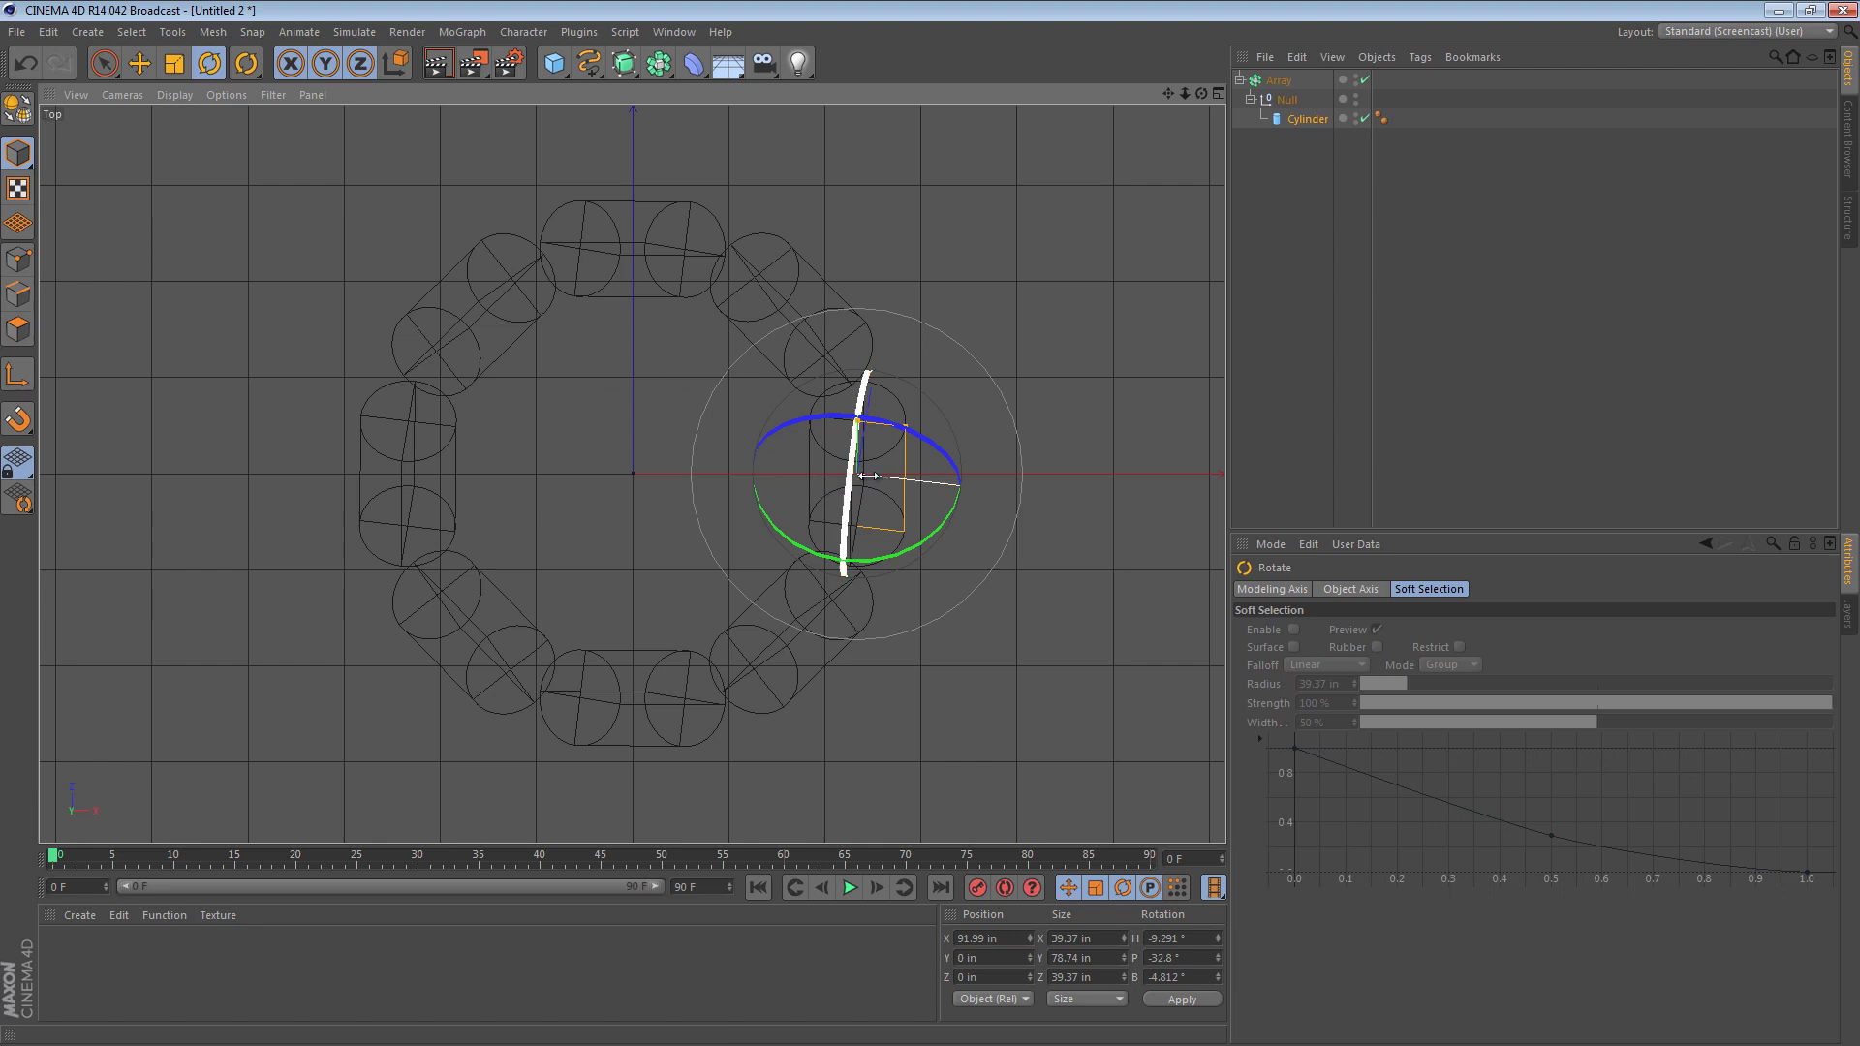
key(ctrl+z)
key(F1)
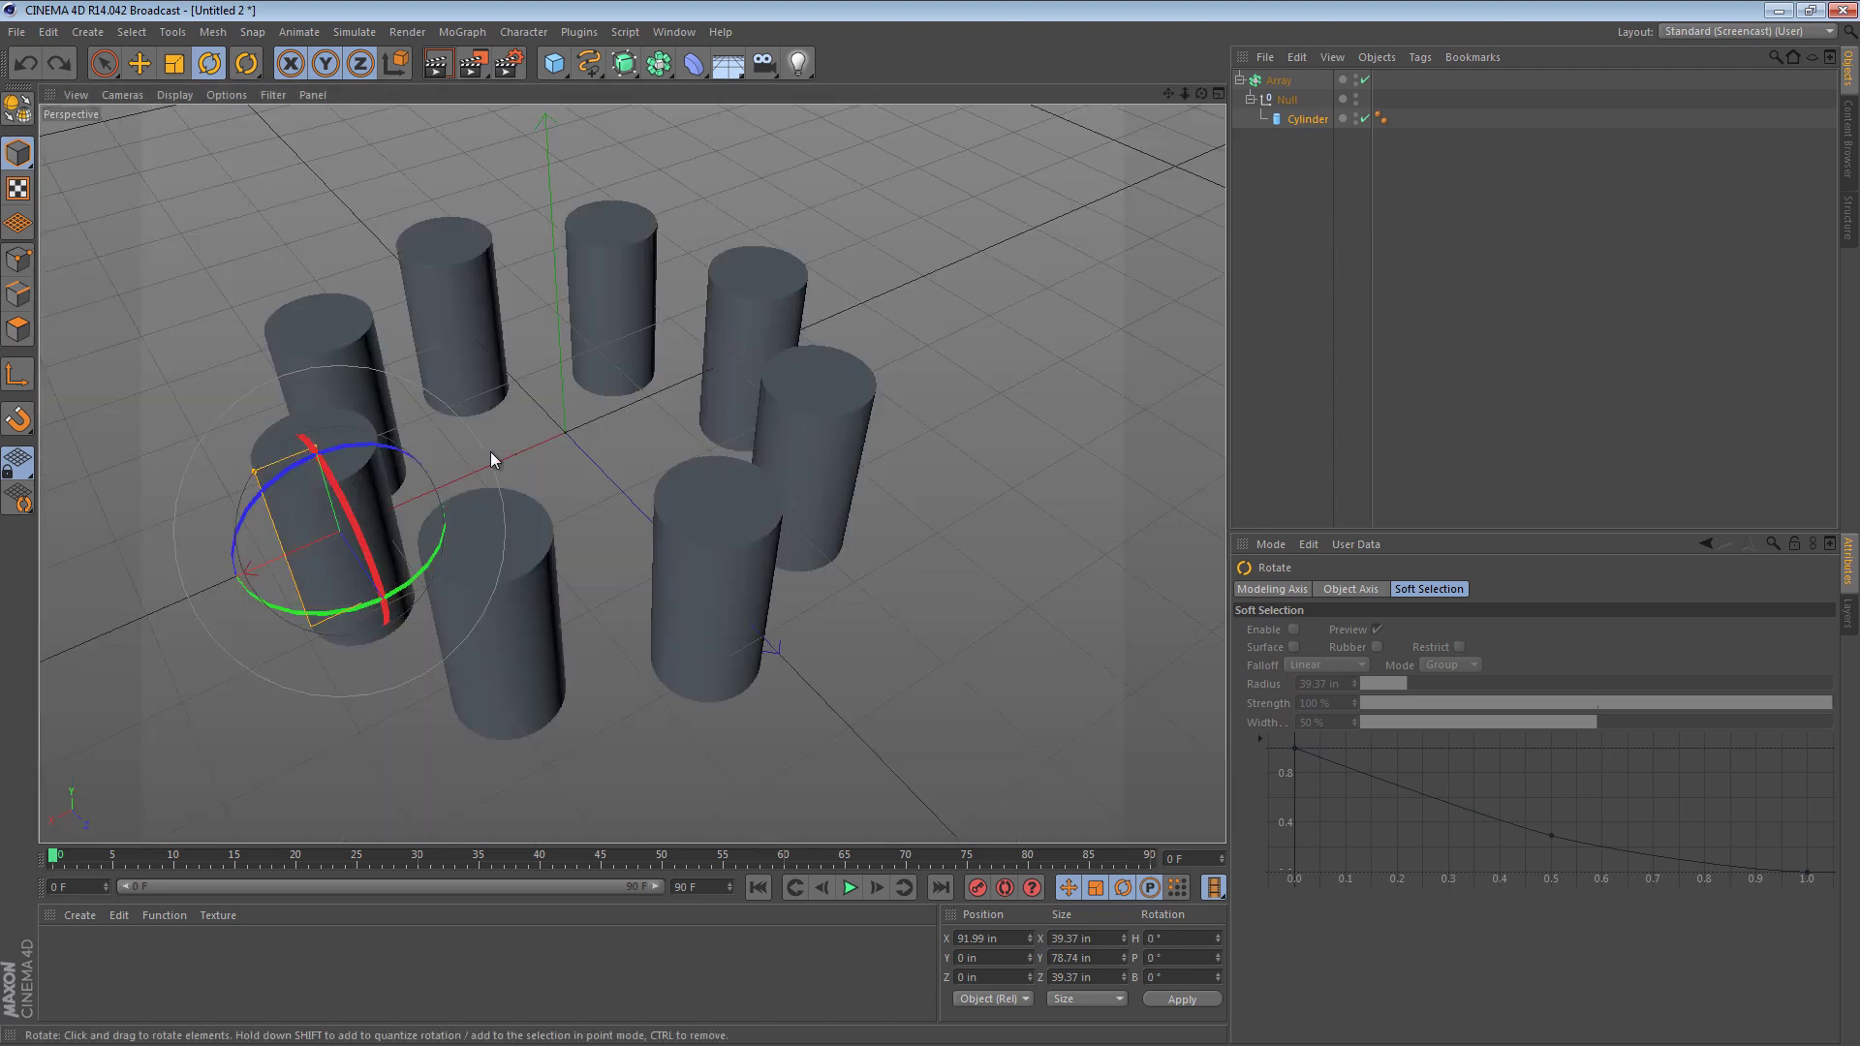
key(ctrl+z)
Step: Move the nested cylinder about 106 in along its Z axis to spread the copies into a ring
key(e)
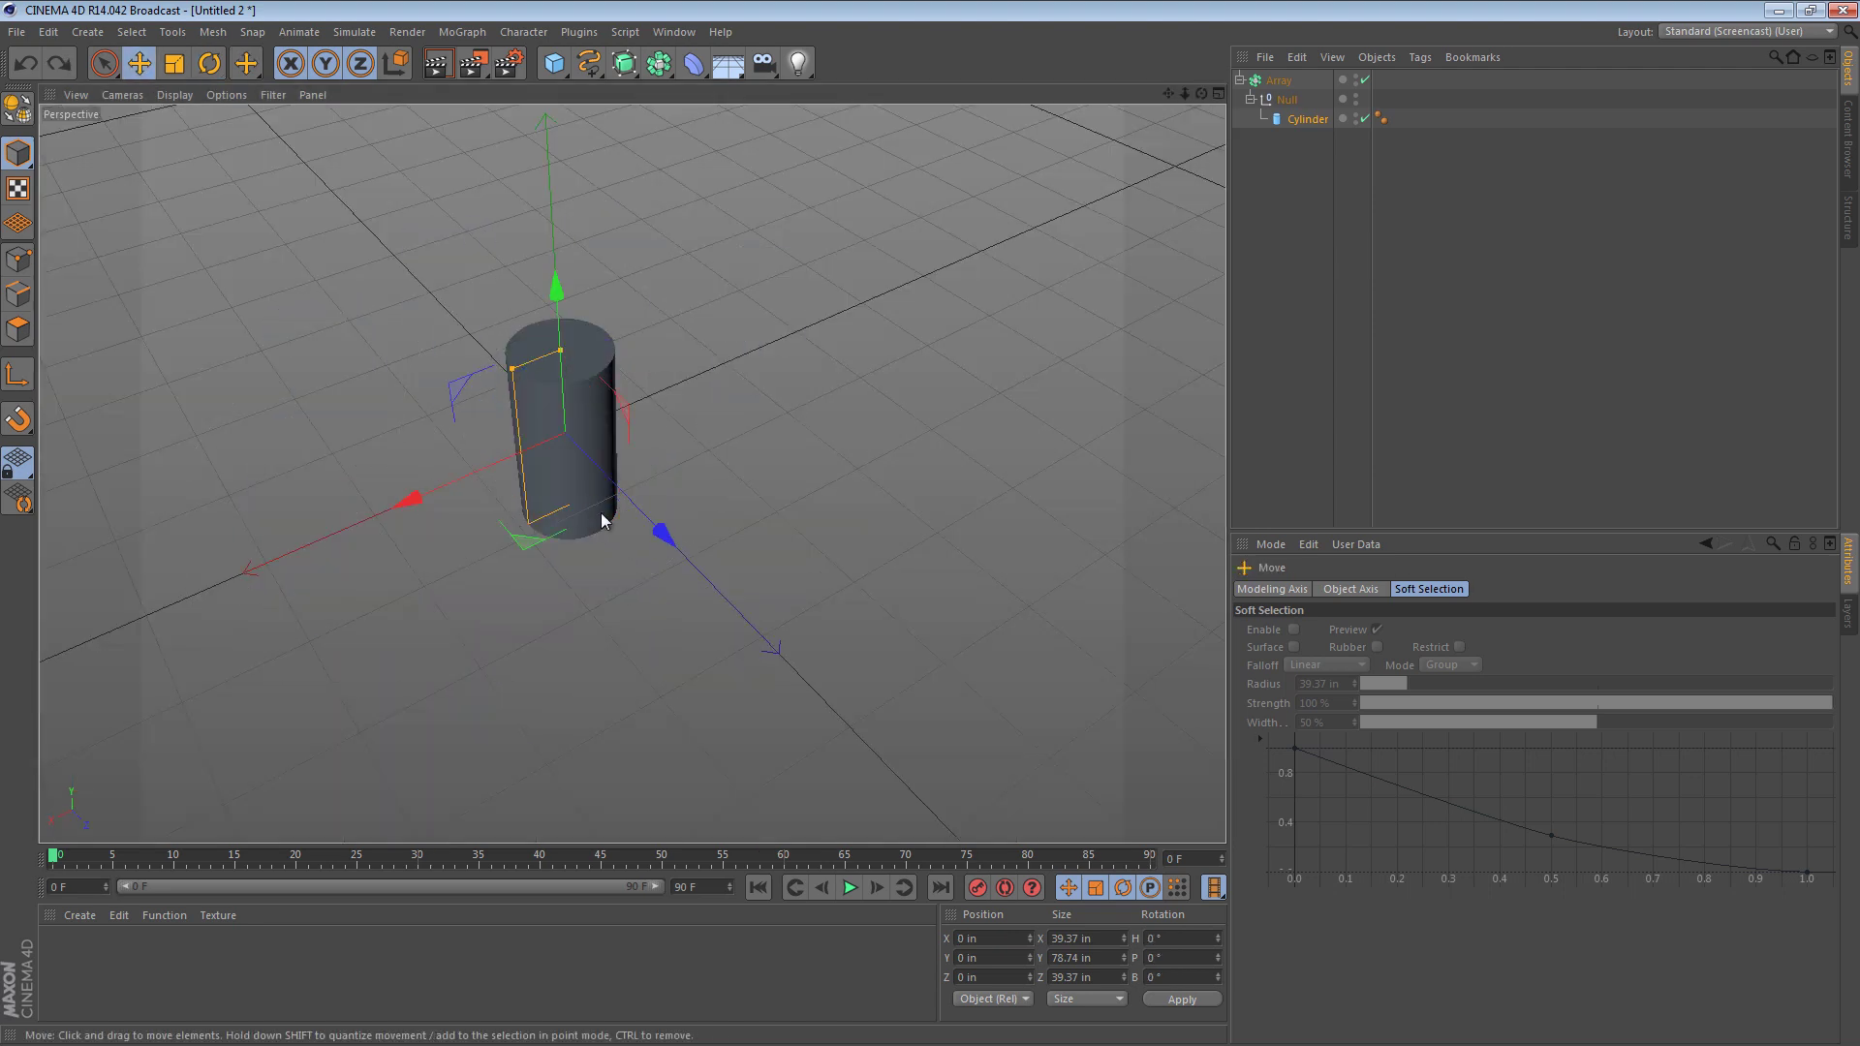
drag(664, 532, 947, 637)
alt+drag(594, 467, 681, 462)
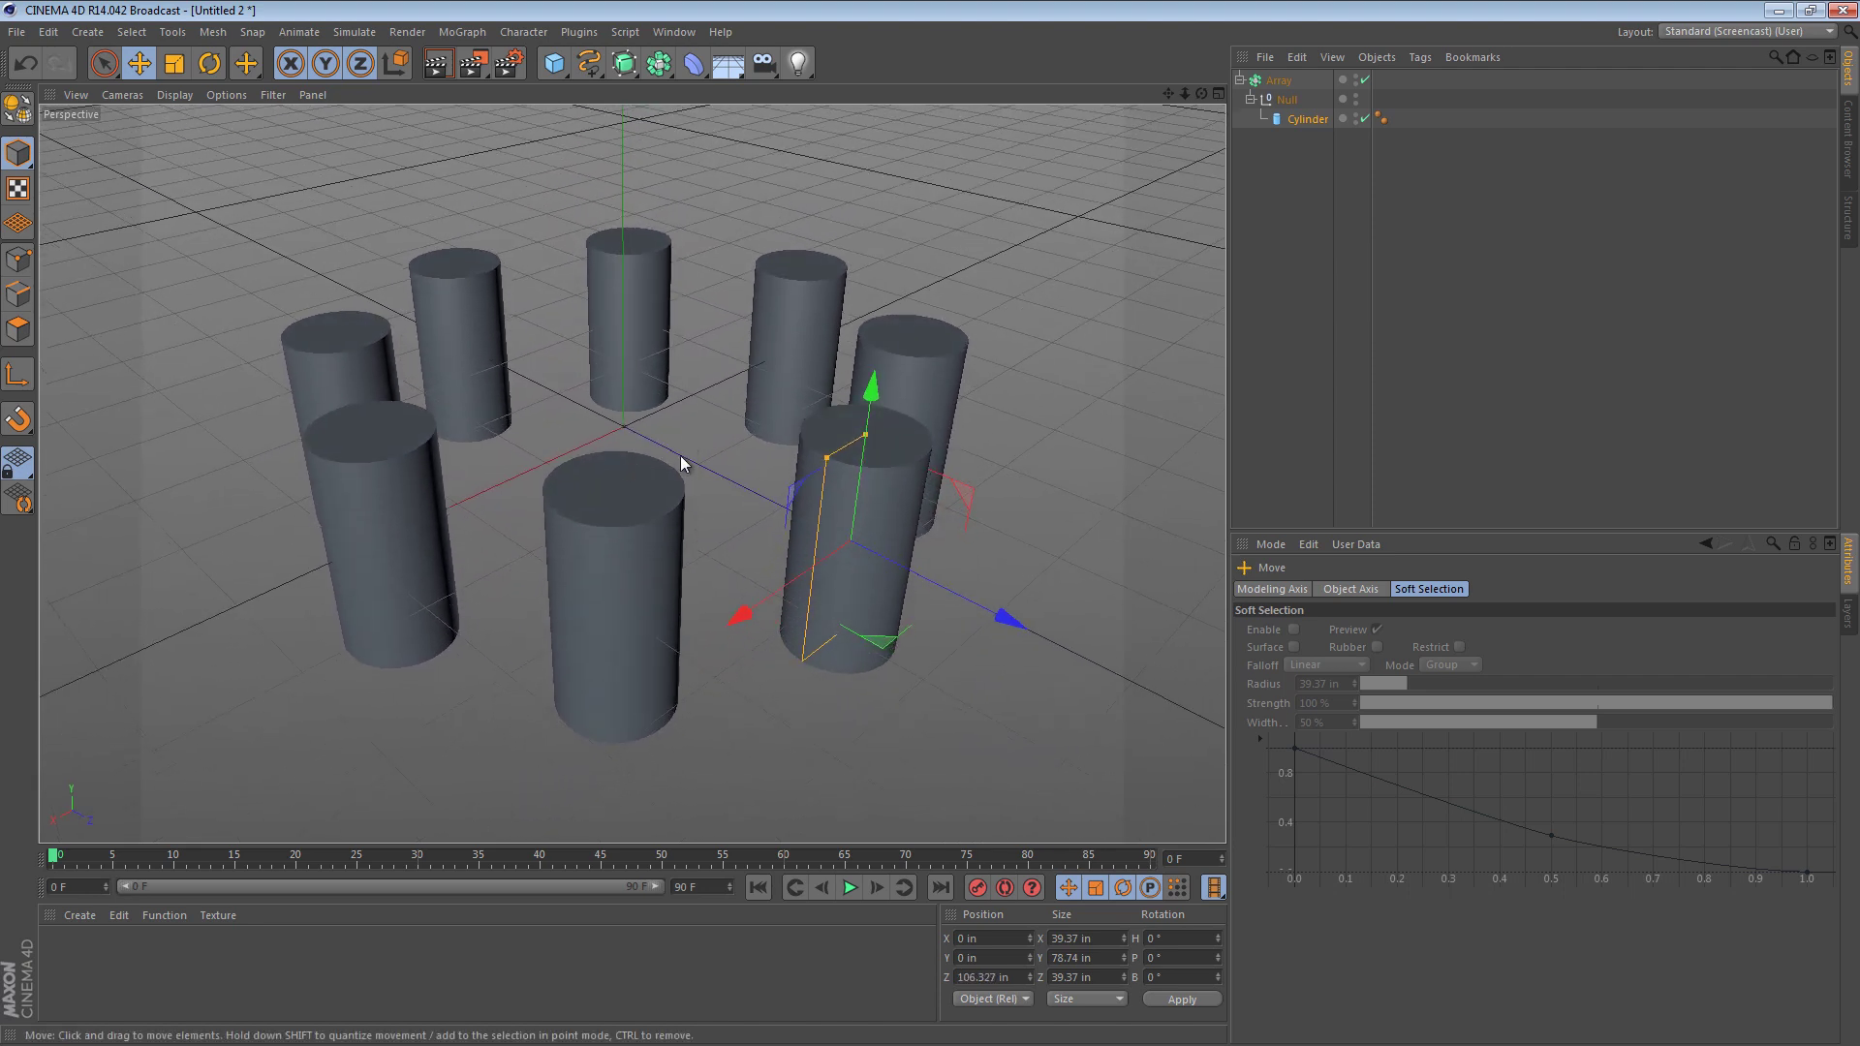
Step: Try filleting the cylinder's caps with a radius of 1.575 in
click(1278, 117)
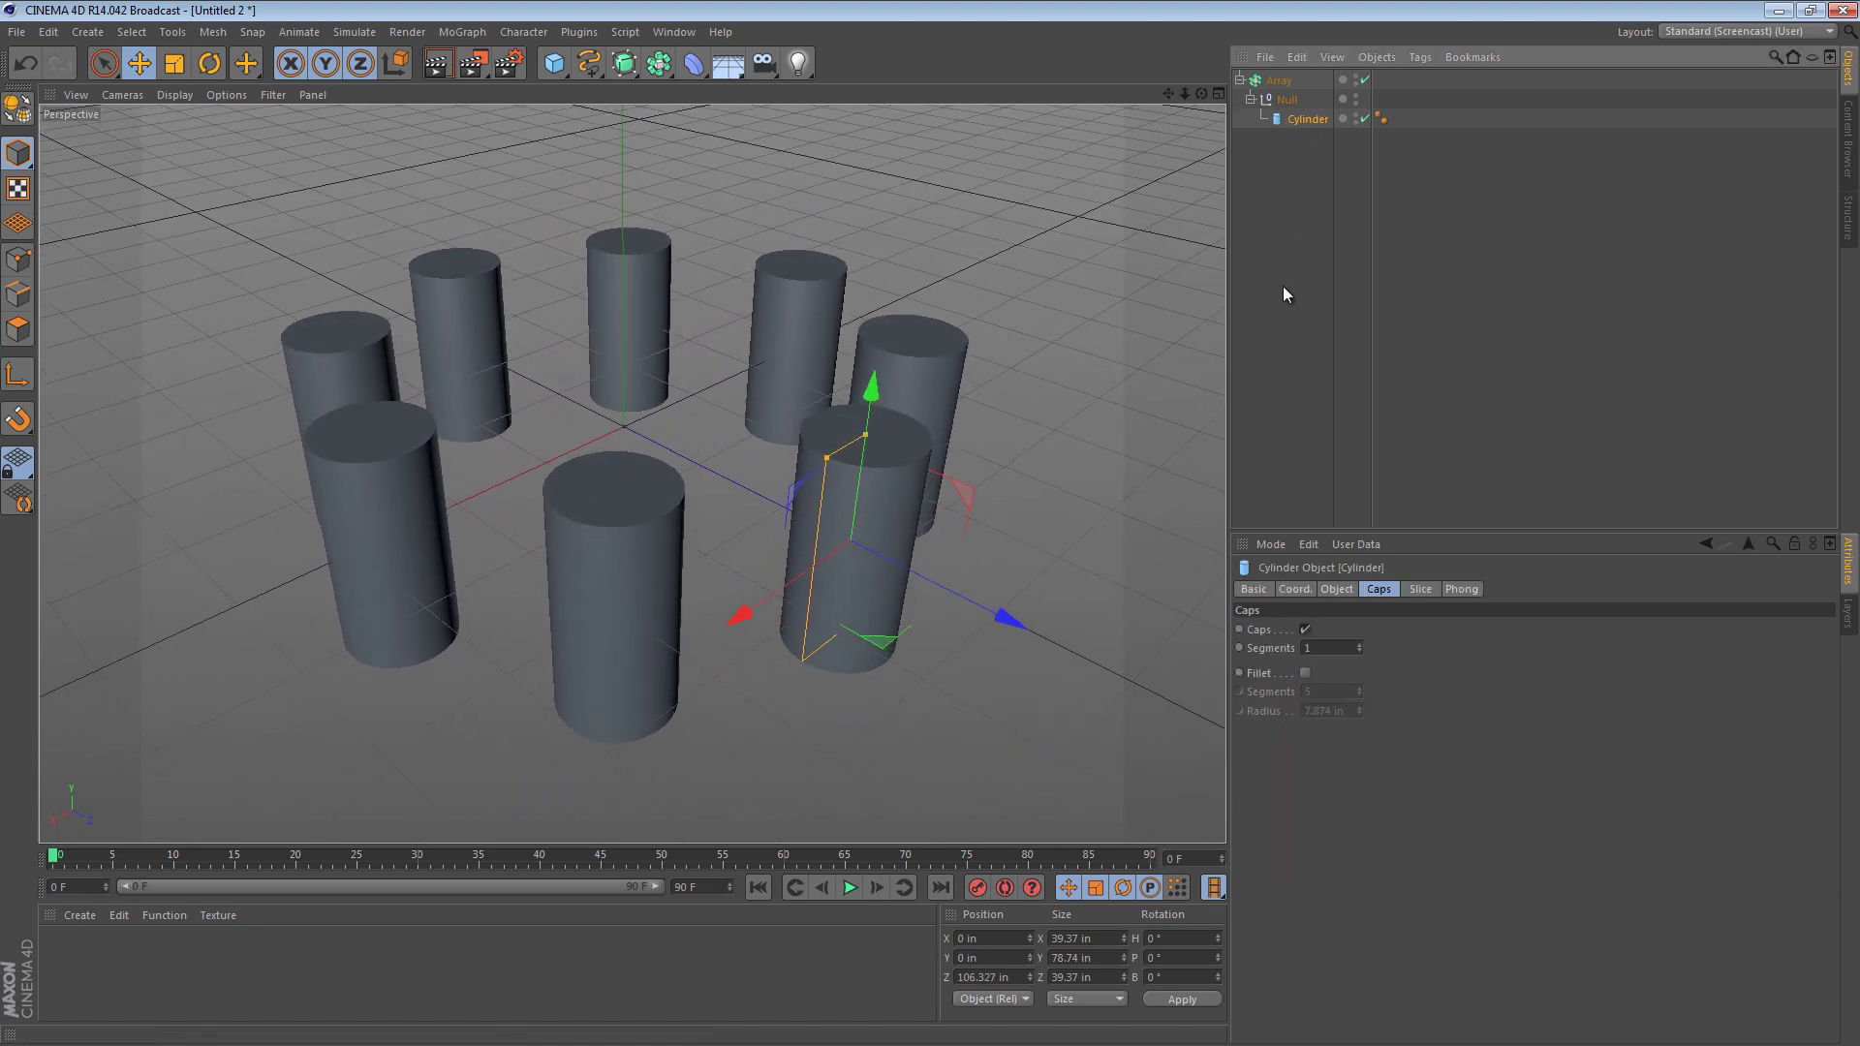
click(1305, 673)
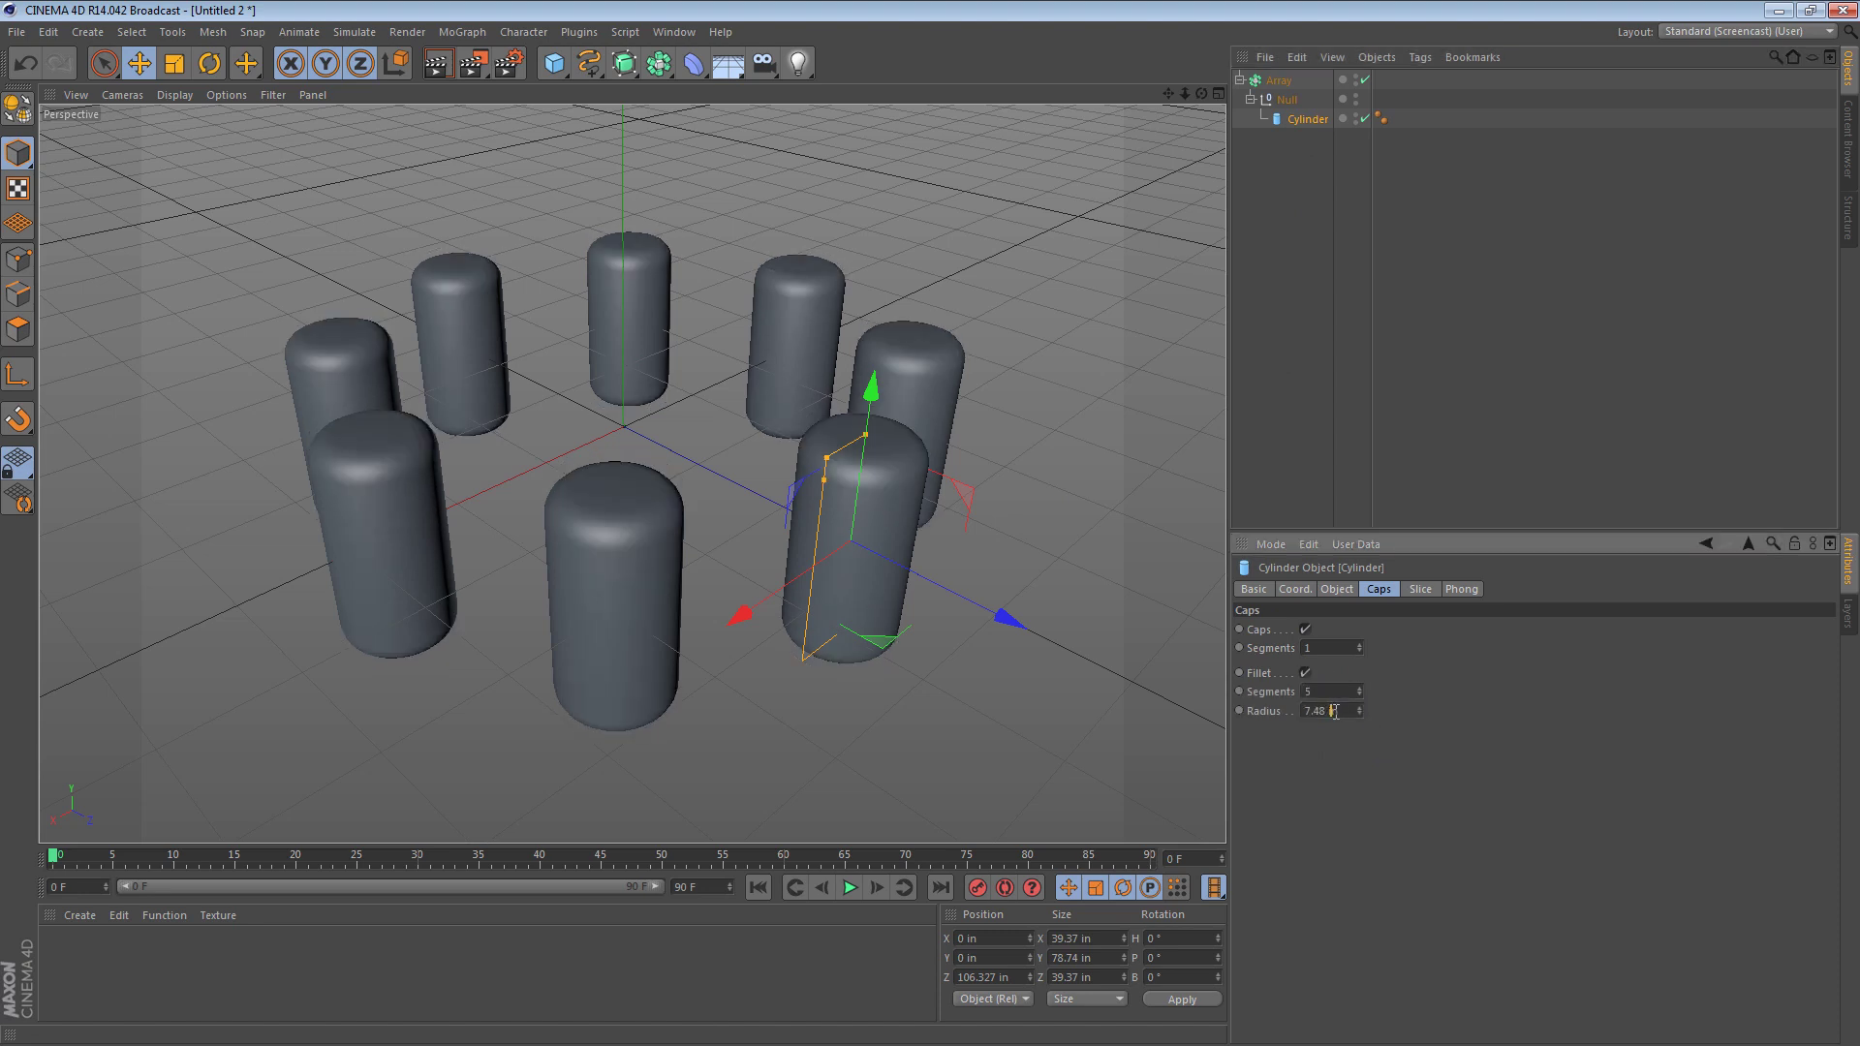
scroll(1335, 711, down, 15)
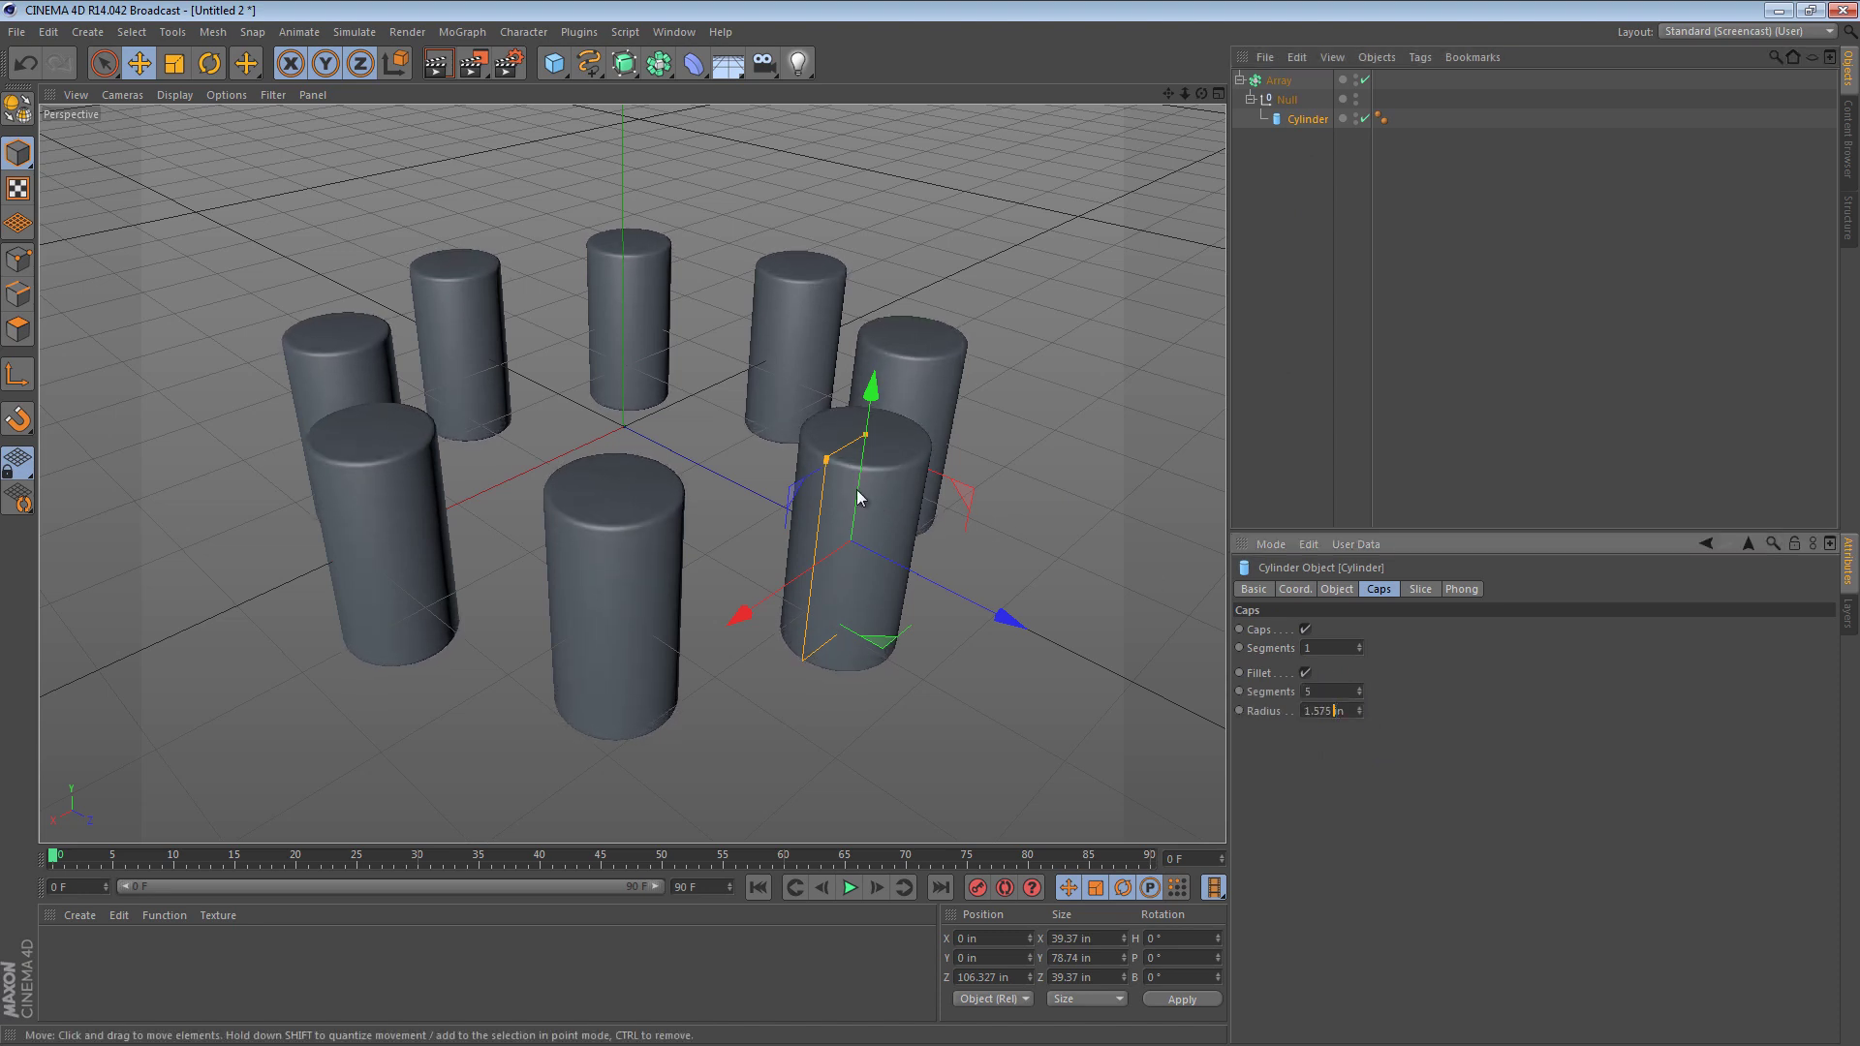
Step: Rotate the nested cylinder about its X axis so the copies lean outward, and move it closer to the array's center
key(r)
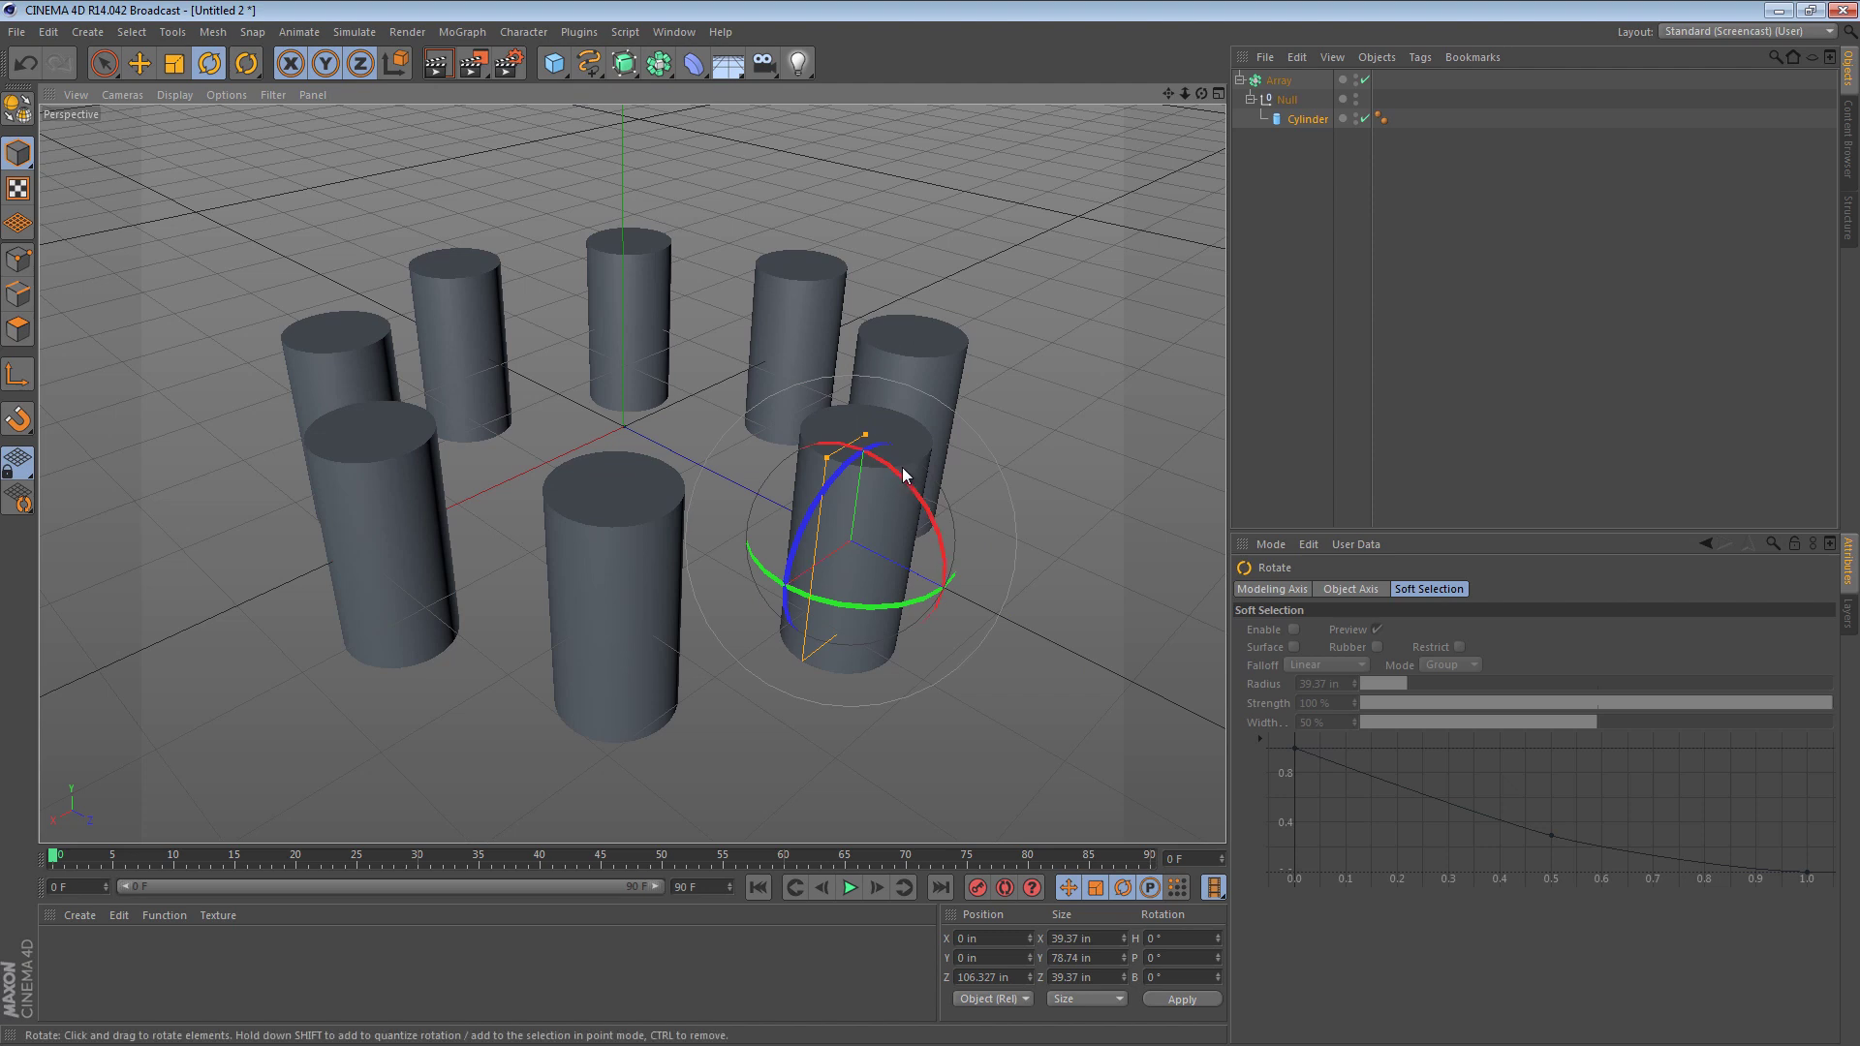
drag(917, 490, 840, 654)
key(t)
key(e)
drag(984, 502, 921, 557)
alt+drag(620, 468, 623, 372)
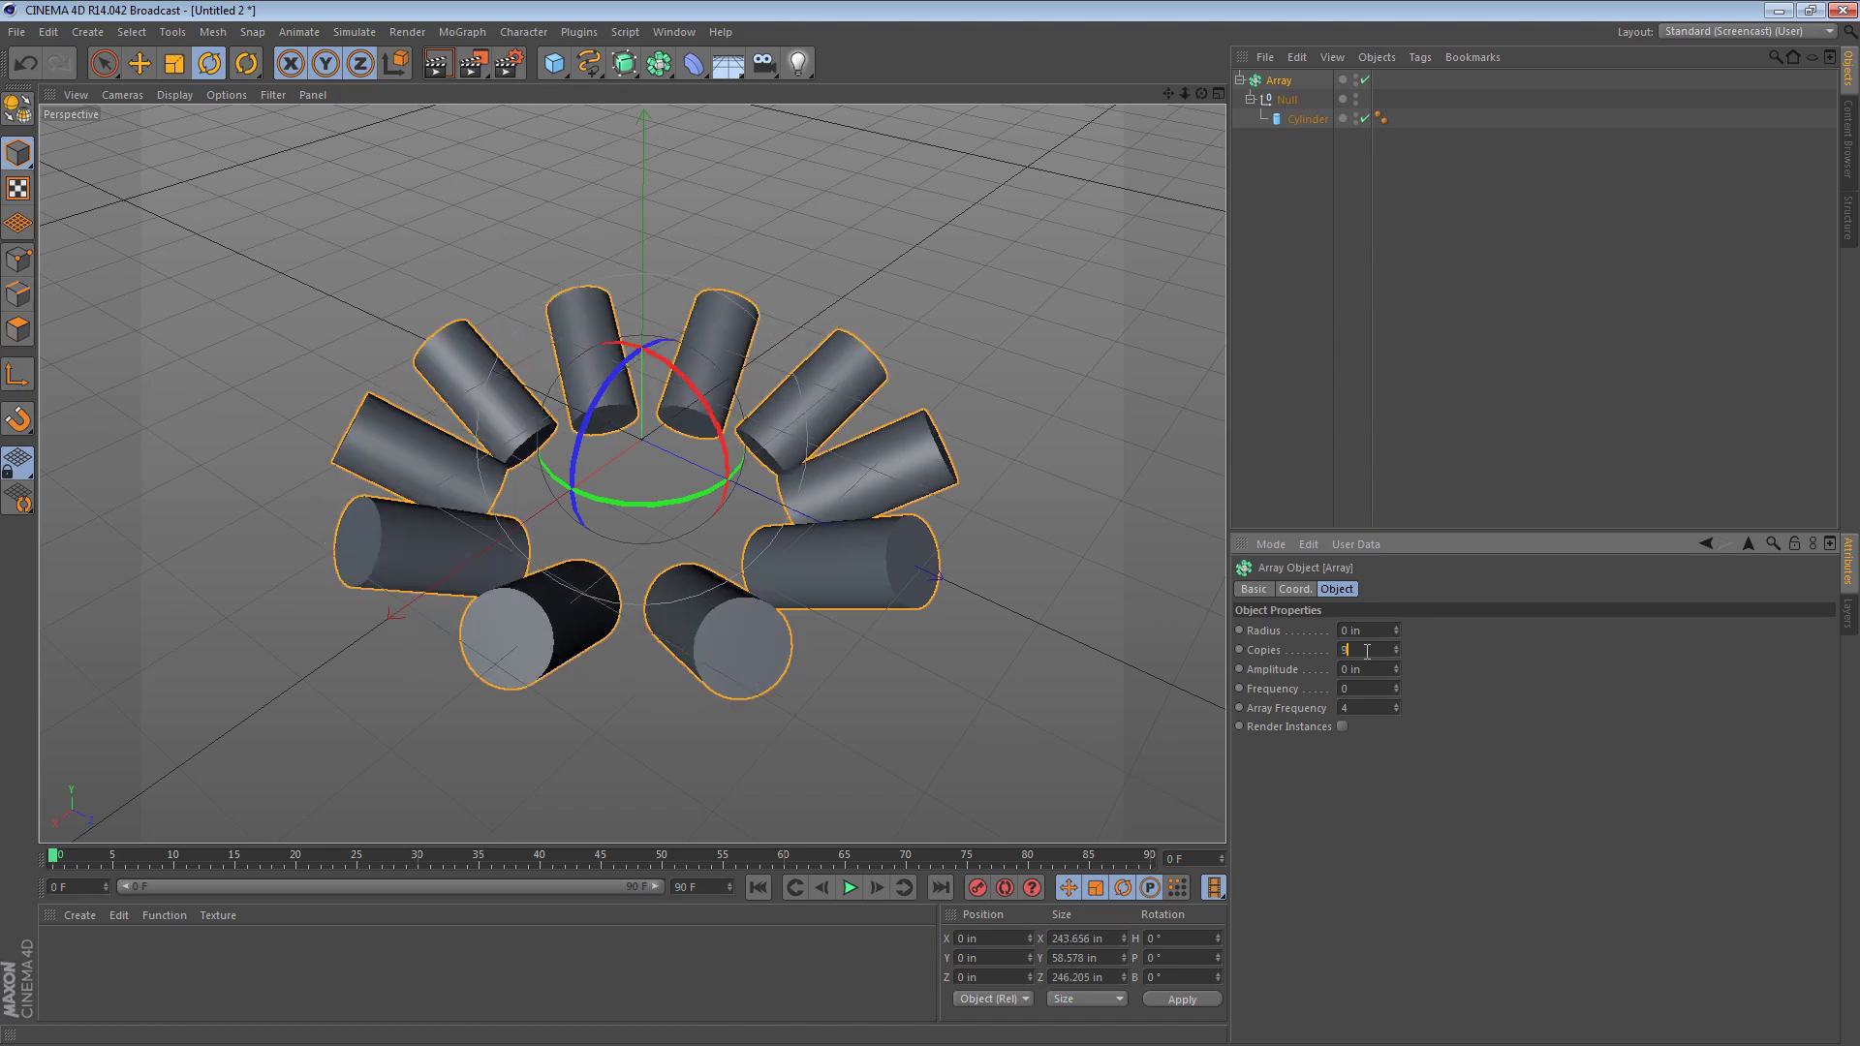
Step: Set the array's number of copies to 11
scroll(1367, 651, up, 3)
scroll(1367, 651, down, 1)
alt+drag(842, 371, 845, 313)
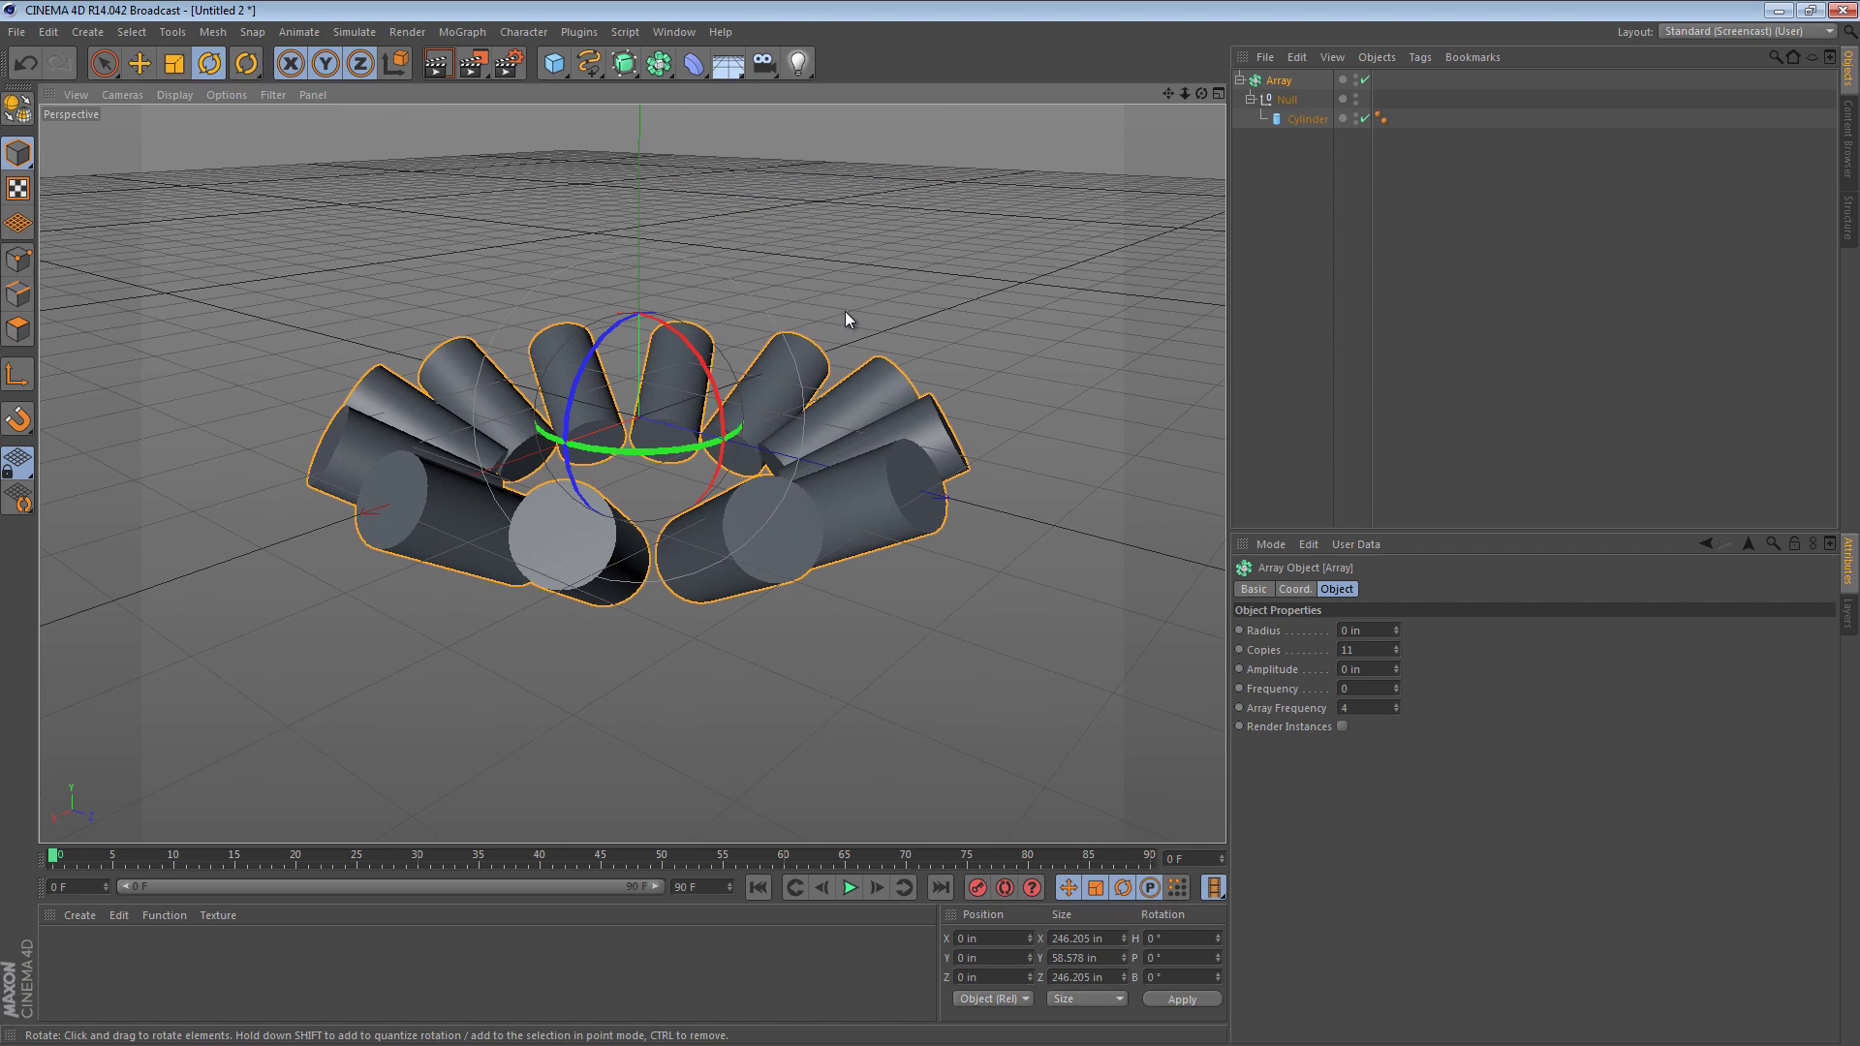